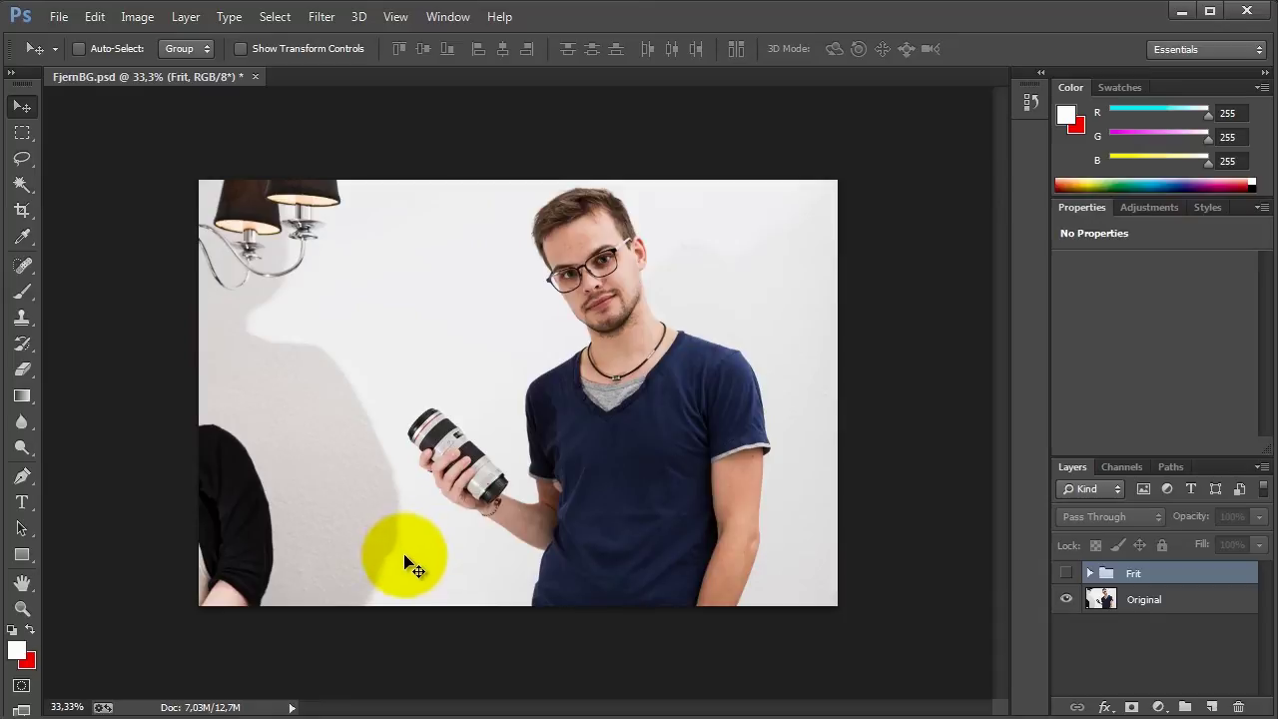
- Inspect the photo up close and compare the finished cut-out with the original
left_click(540, 513)
left_click(485, 356)
left_click(539, 310, "alt")
left_click_drag(540, 310, 540, 476)
left_click(540, 475, "alt")
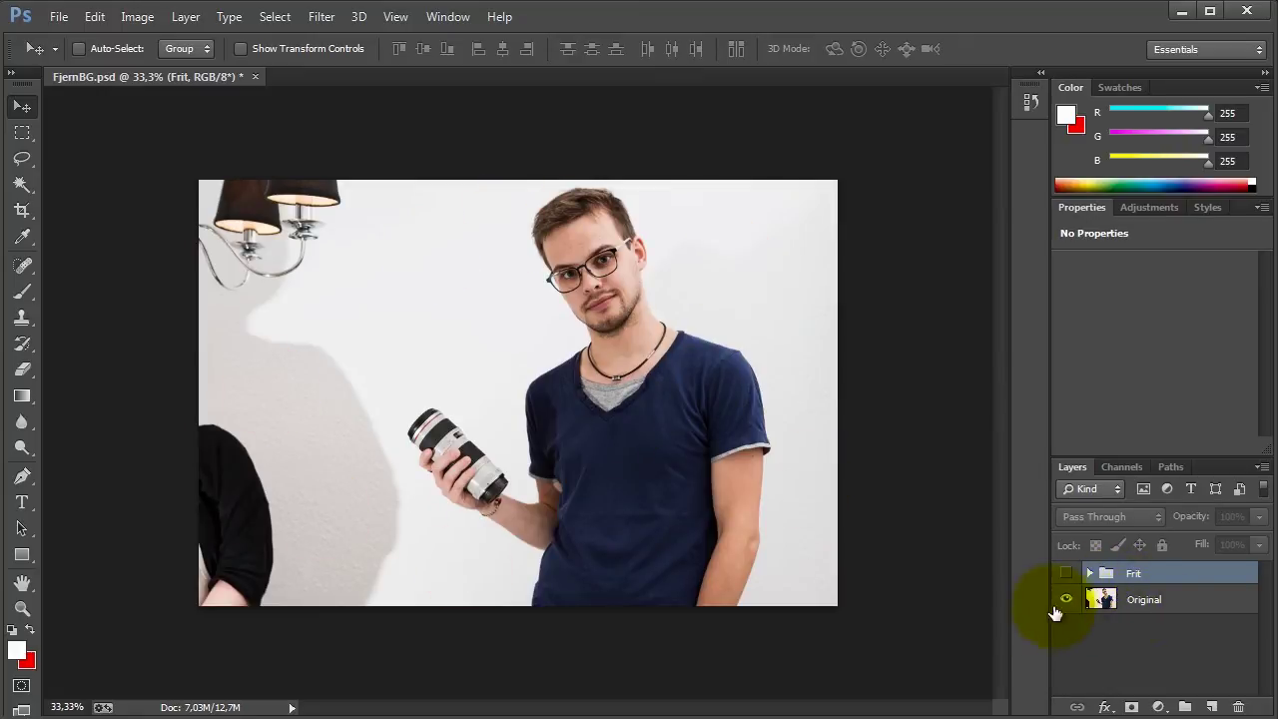
left_click(1065, 573)
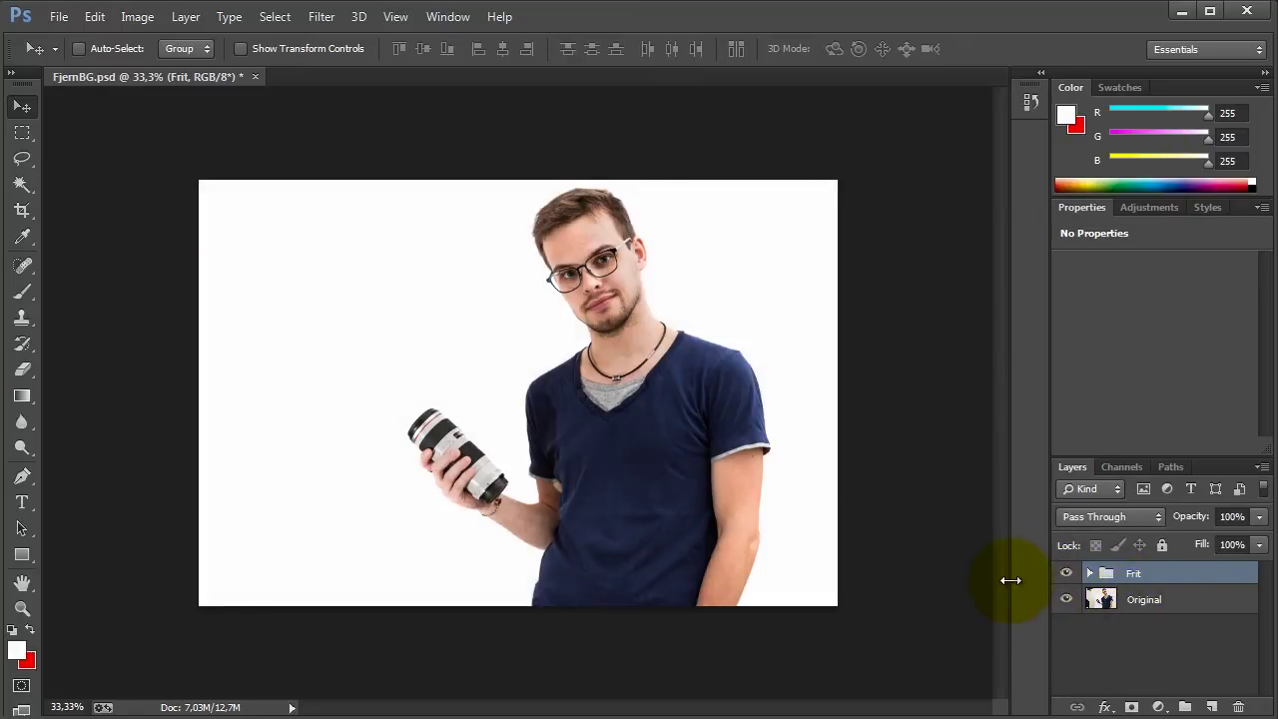
left_click(1065, 572)
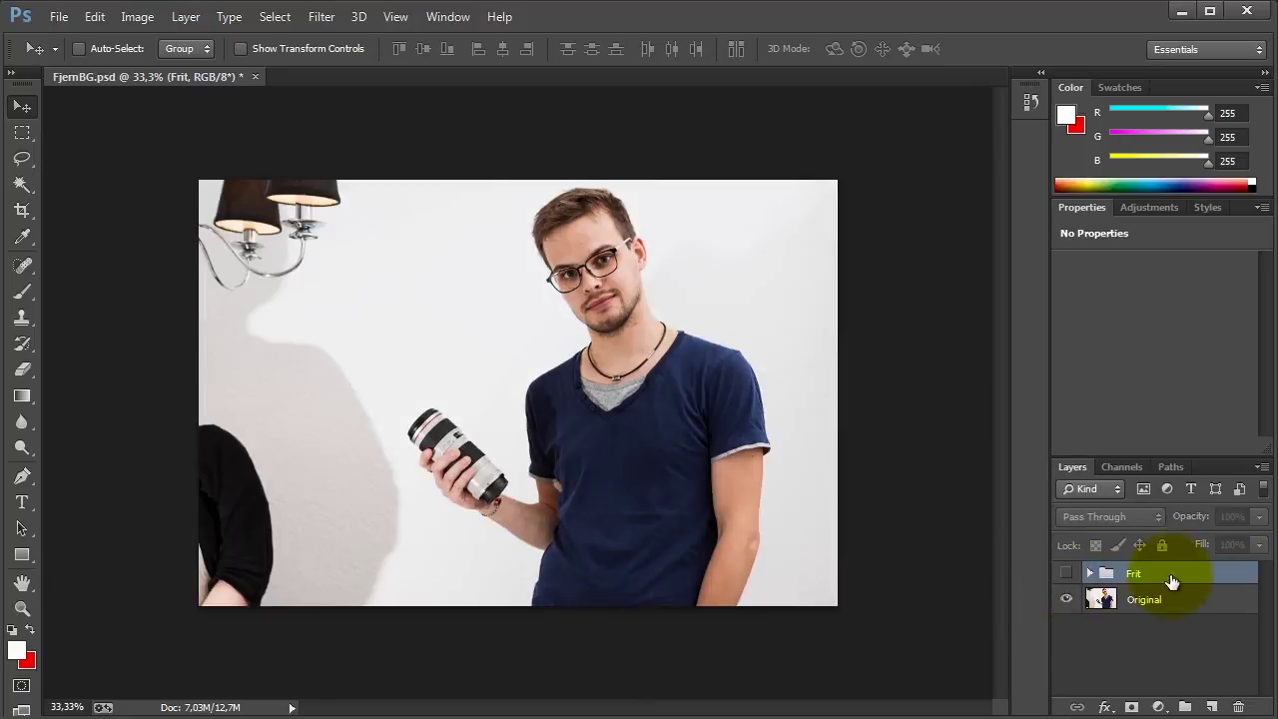
- Lock the Original photo layer and add a default Levels 1 adjustment above it
left_click(1203, 608)
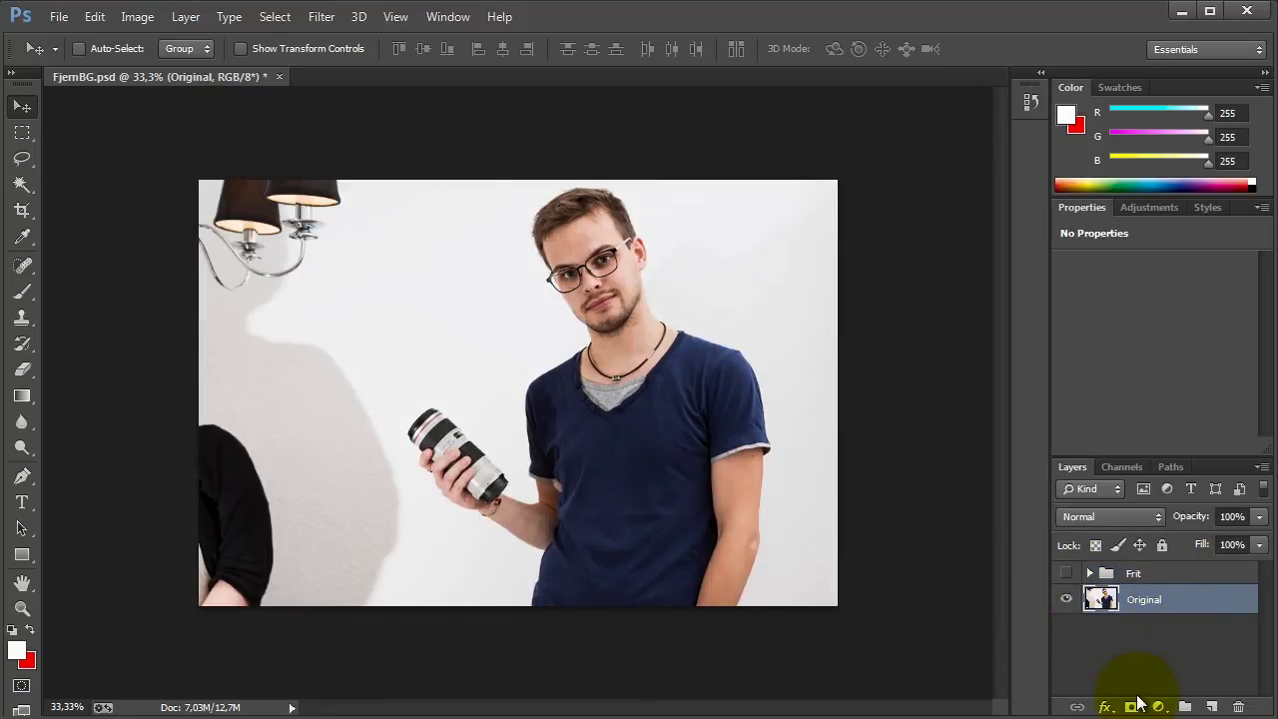
left_click(1162, 545)
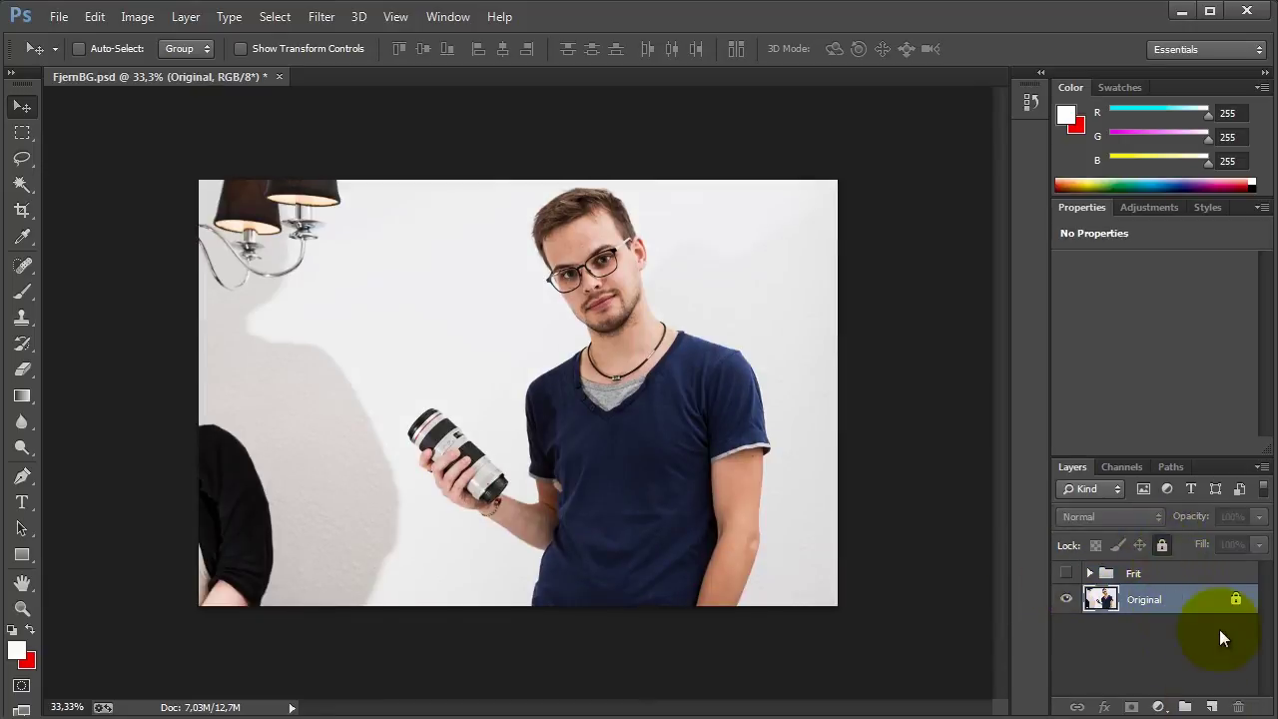
left_click(1180, 706)
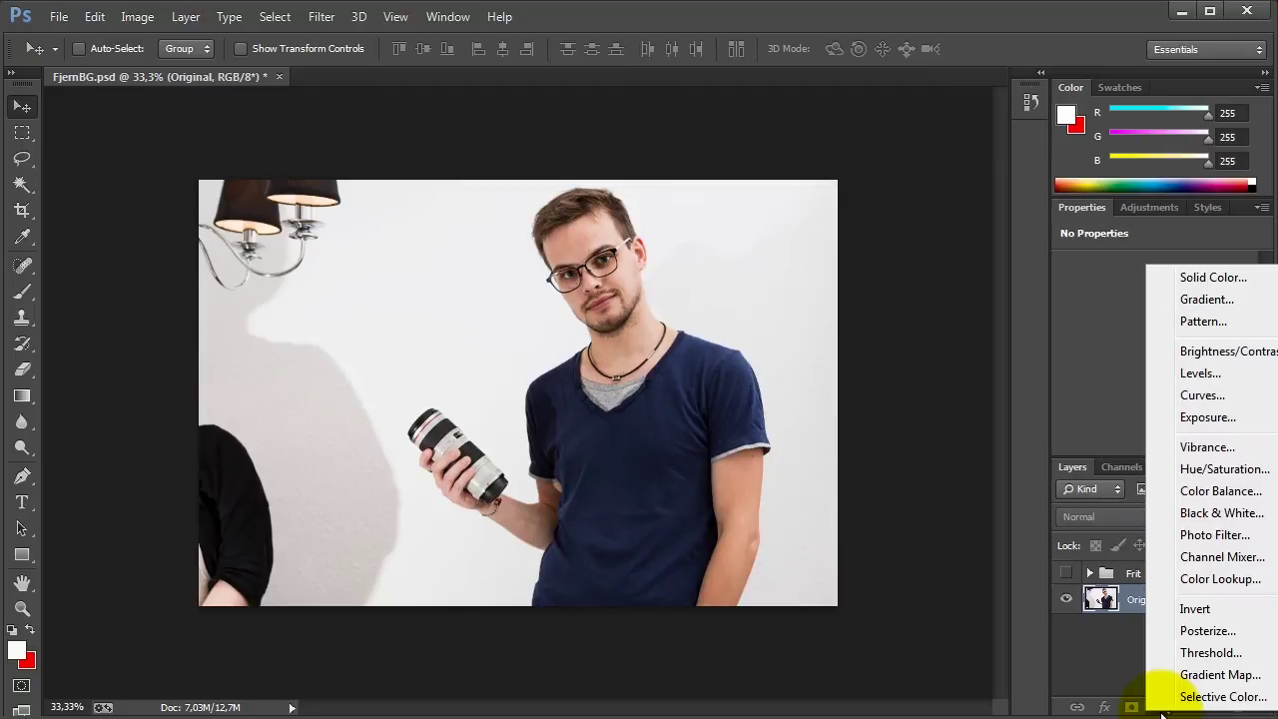
left_click(1198, 373)
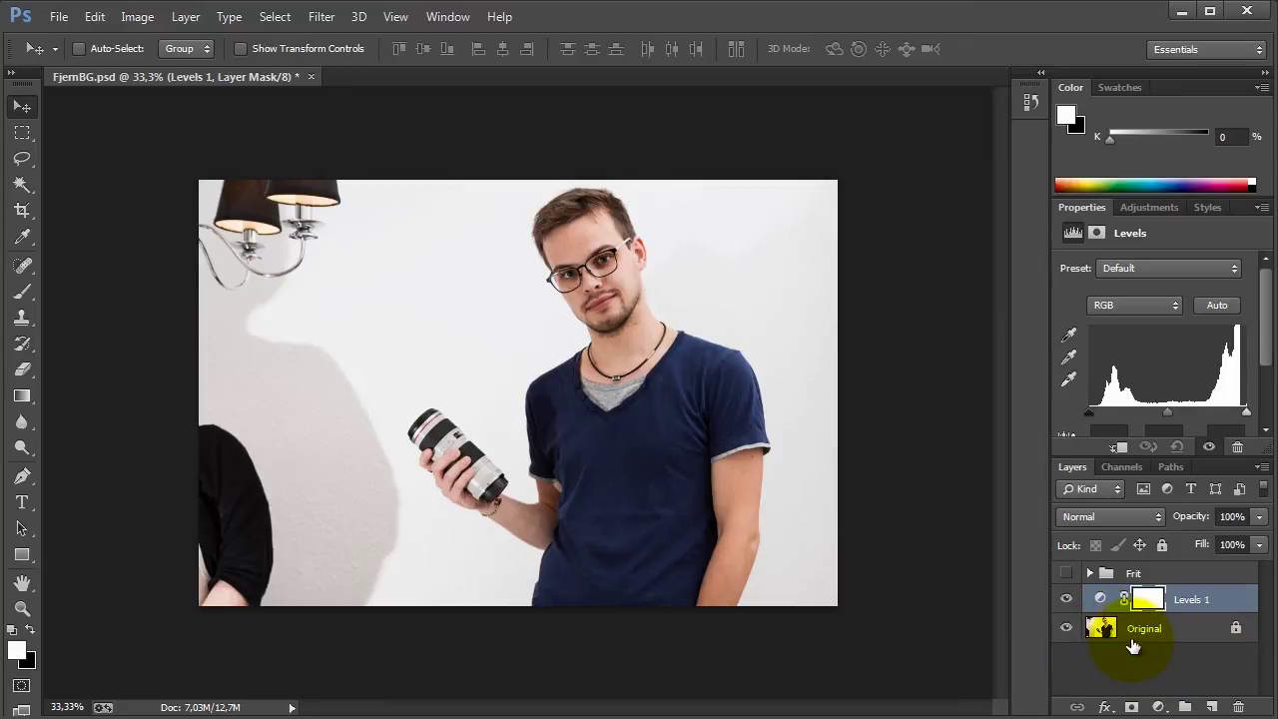
- Lower the Levels white input to 230 while watching which areas clip to white
left_click_drag(1204, 456, 1205, 479)
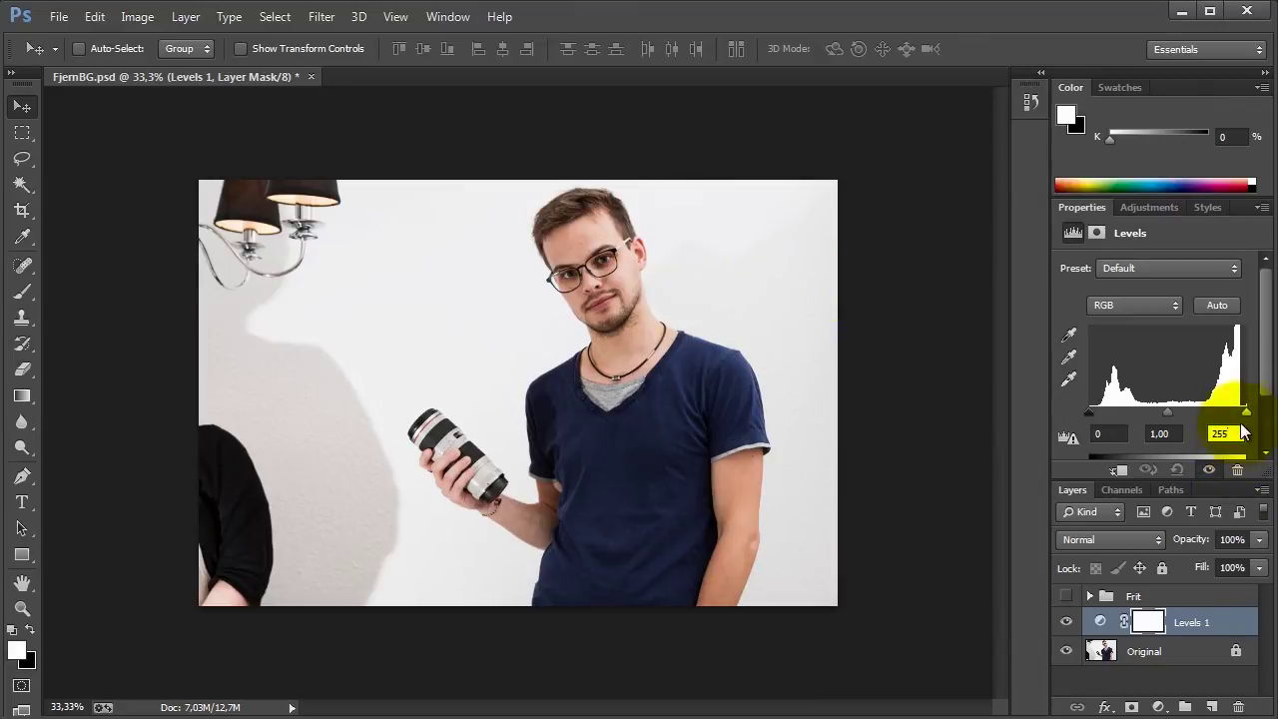
left_click_drag(1246, 413, 1236, 412)
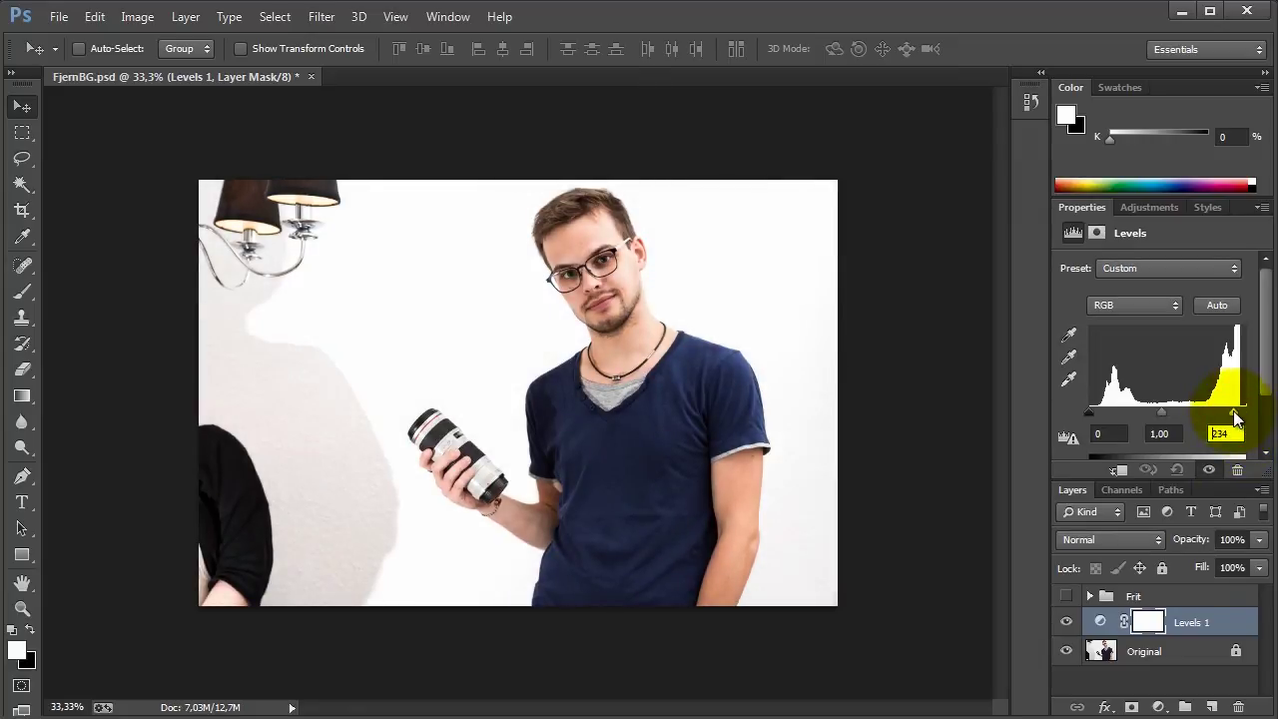
mouse_move(1238, 418)
left_mouse_down()
mouse_move(1255, 420)
mouse_move(1225, 420)
mouse_move(1245, 419)
left_mouse_up()
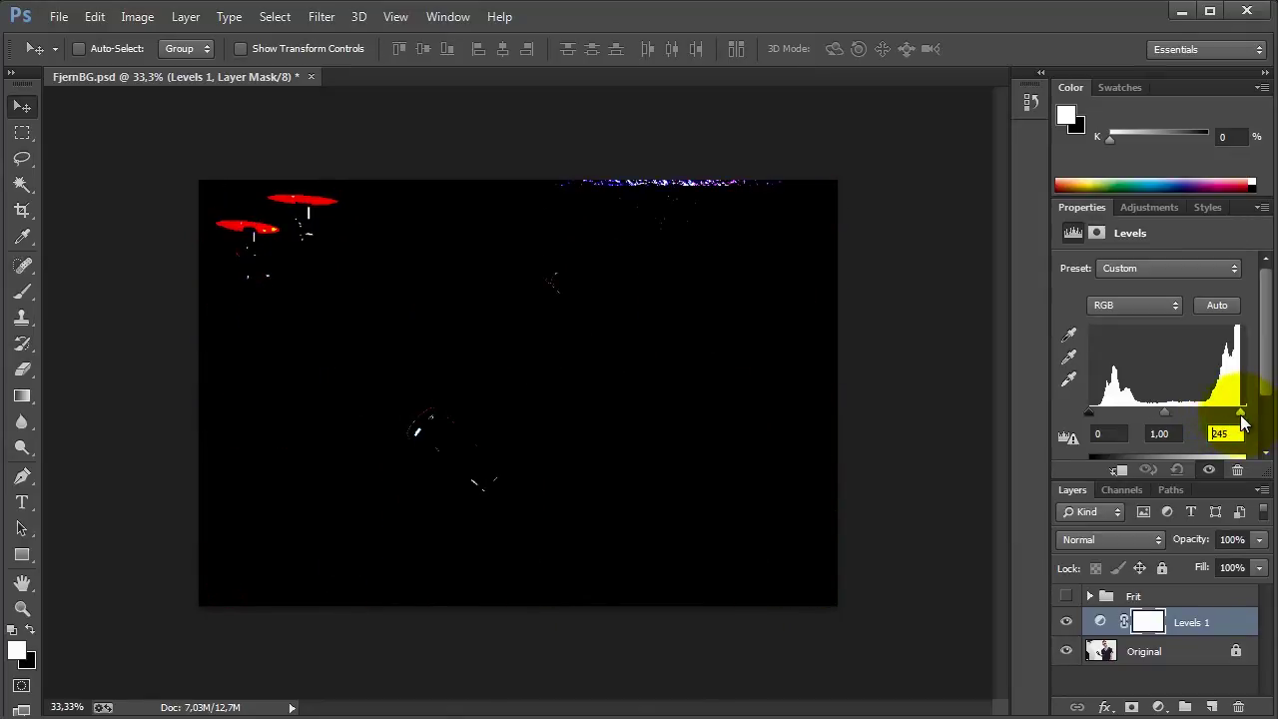
left_click_drag(1241, 419, 1239, 418)
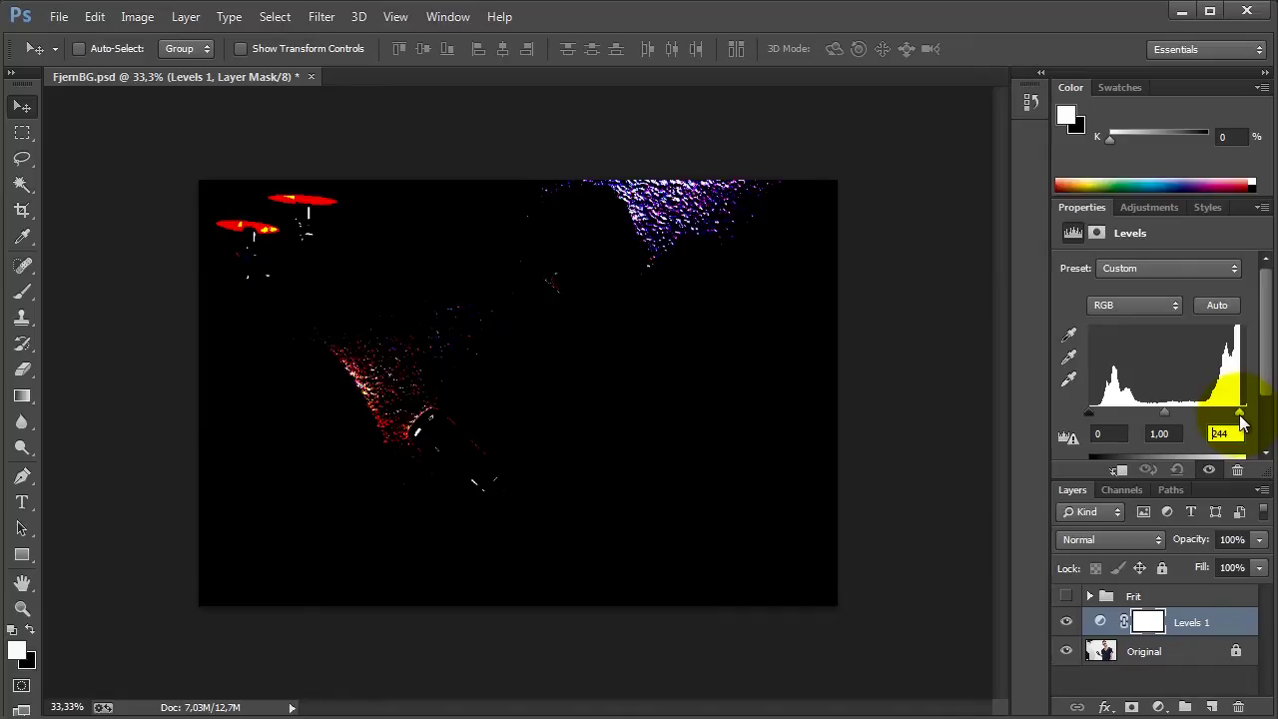
left_click_drag(1239, 418, 1233, 419)
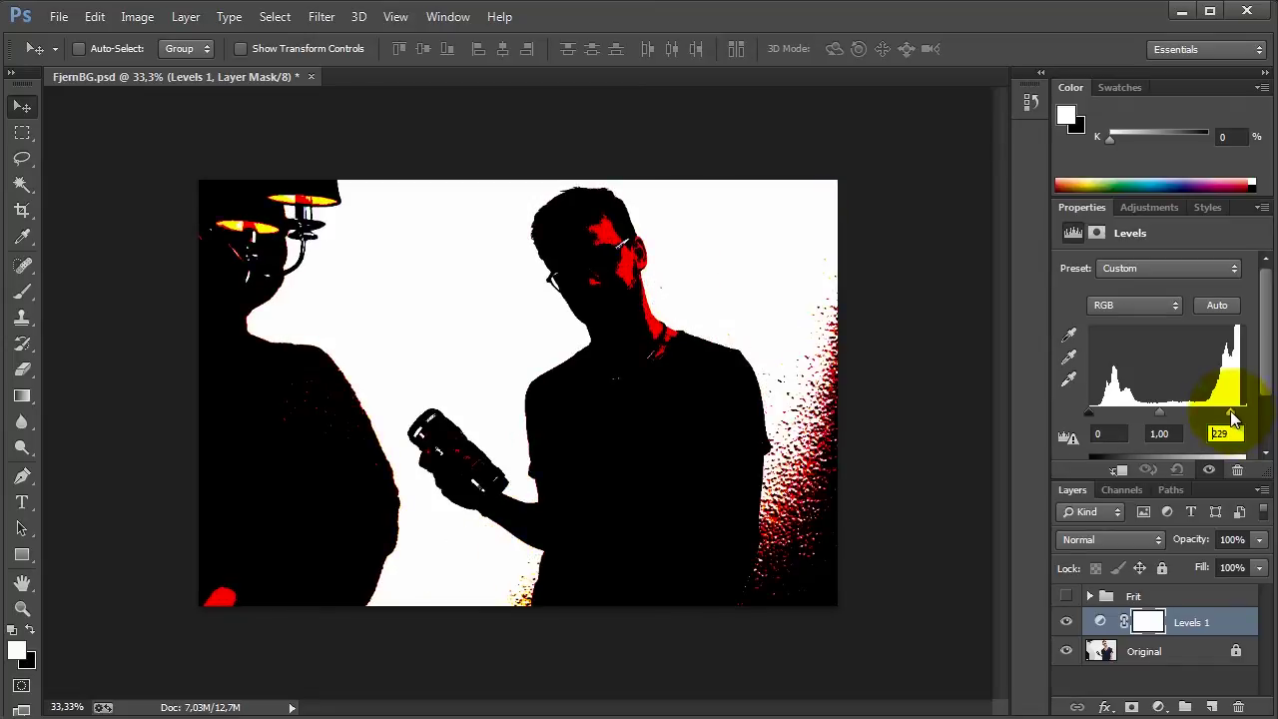
left_click_drag(1233, 419, 1231, 419)
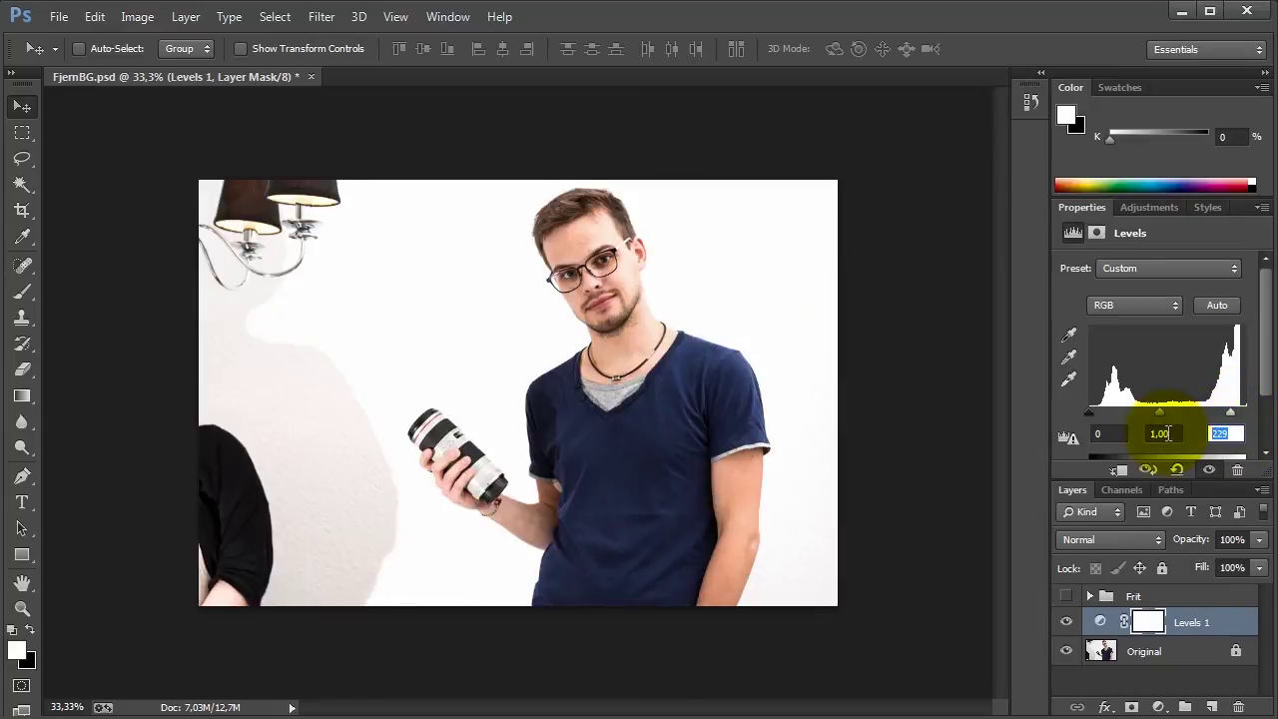
type("230")
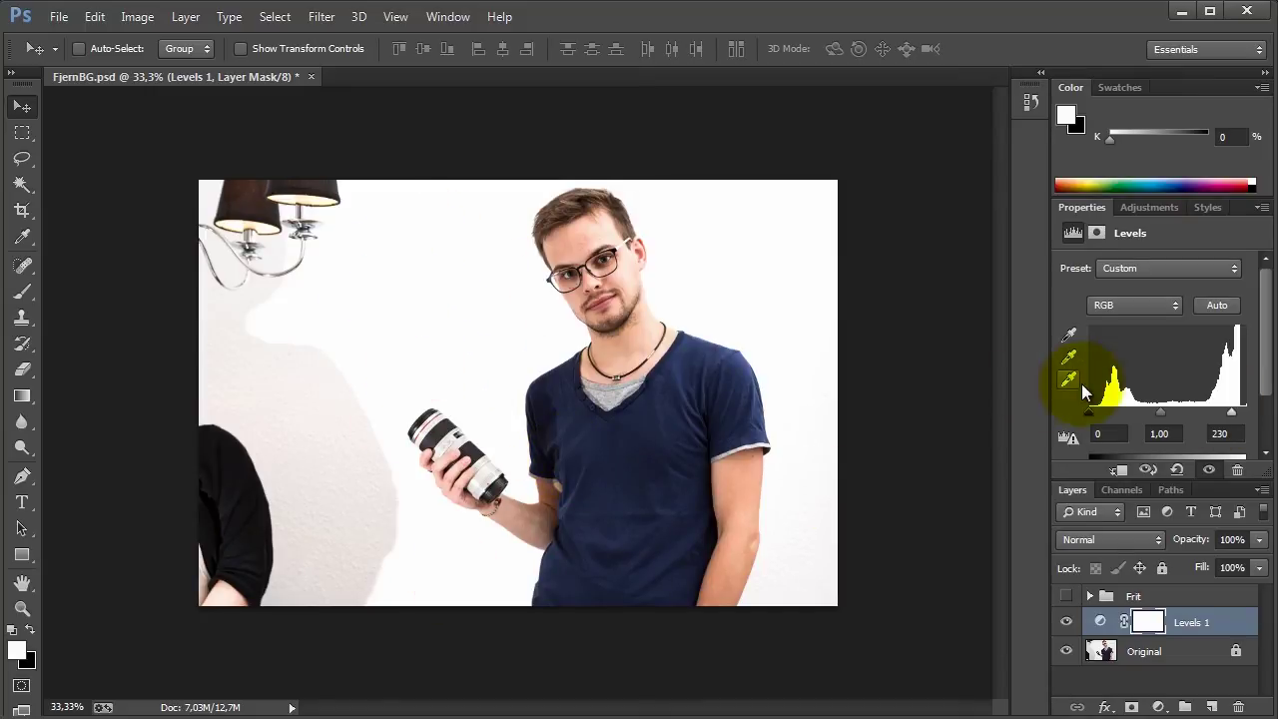
- Select the white-point eyedropper and check the Alt clipping preview
left_click(1069, 380)
key("alt")
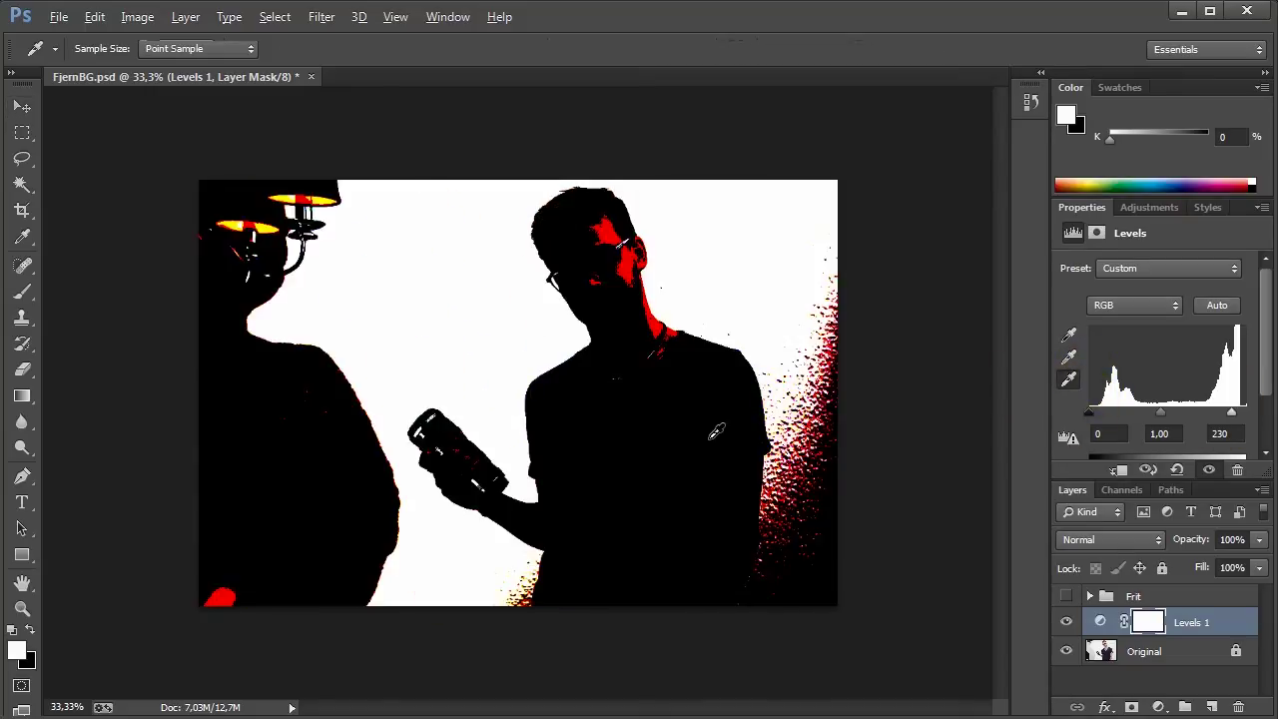
key("alt")
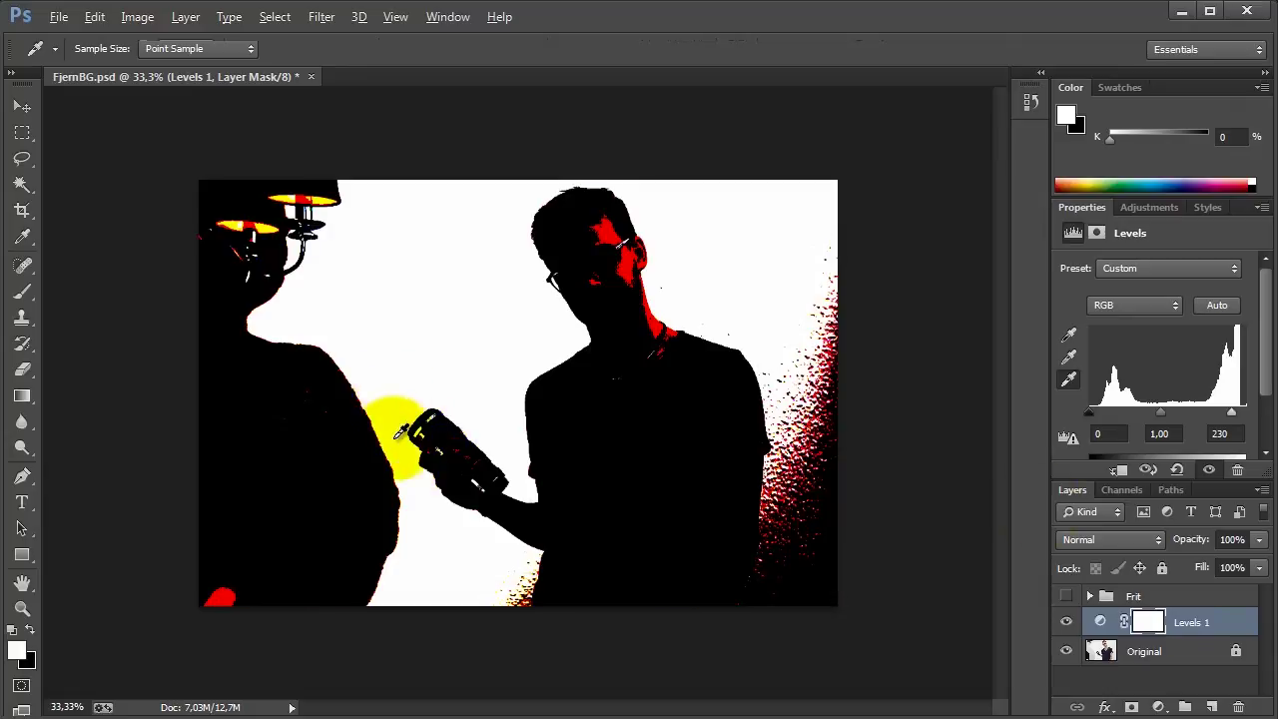
- Add Layer 1 below Levels 1 and paint white over the wall shadow with a 337 px brush
left_click(1211, 707)
key("v")
left_click_drag(1191, 626, 1158, 661)
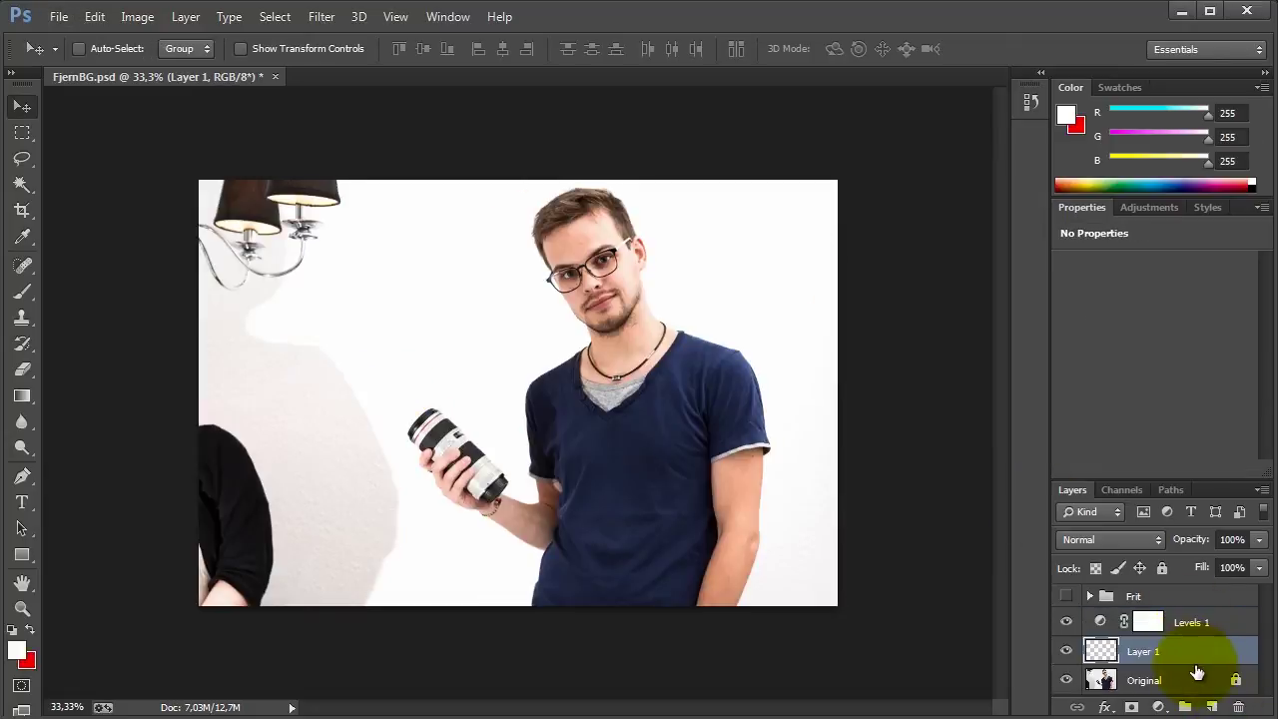
key("b")
mouse_move(307, 544)
left_mouse_down()
mouse_move(339, 565)
mouse_move(319, 655)
left_mouse_up()
left_click_drag(286, 482, 293, 556)
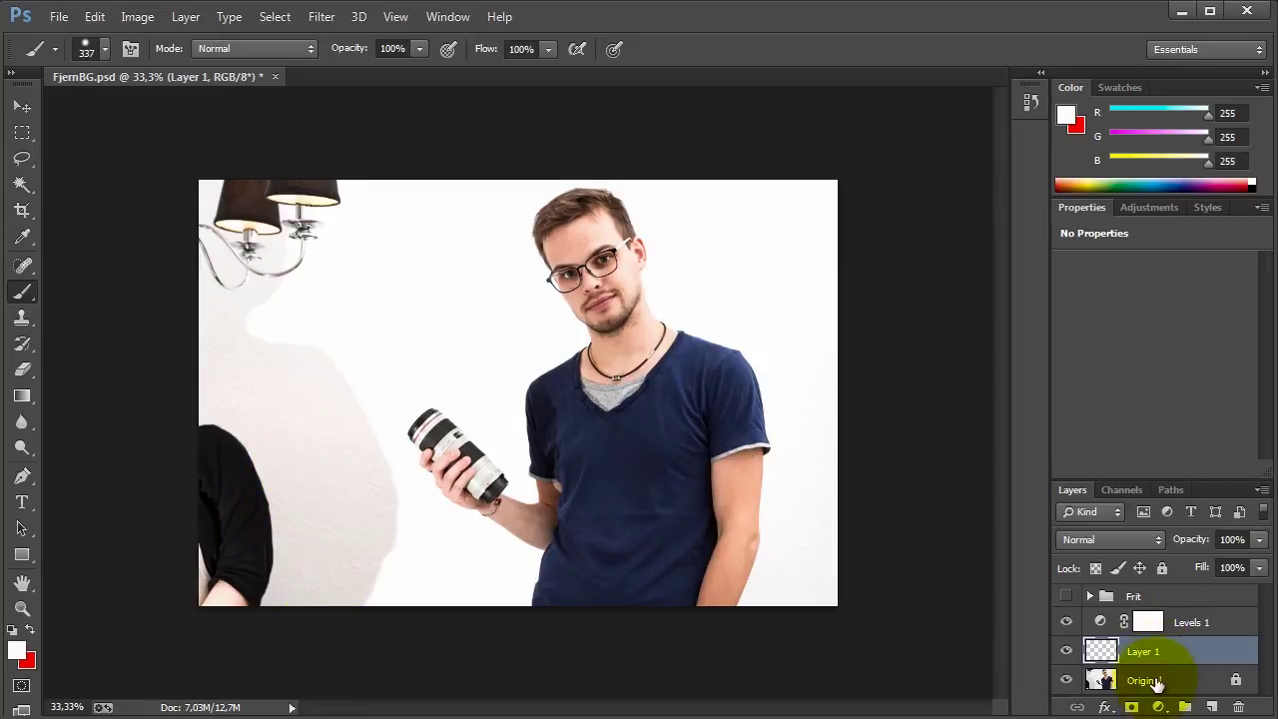
mouse_move(350, 582)
left_mouse_down()
mouse_move(313, 299)
mouse_move(237, 214)
mouse_move(222, 485)
mouse_move(266, 519)
mouse_move(256, 282)
left_mouse_up()
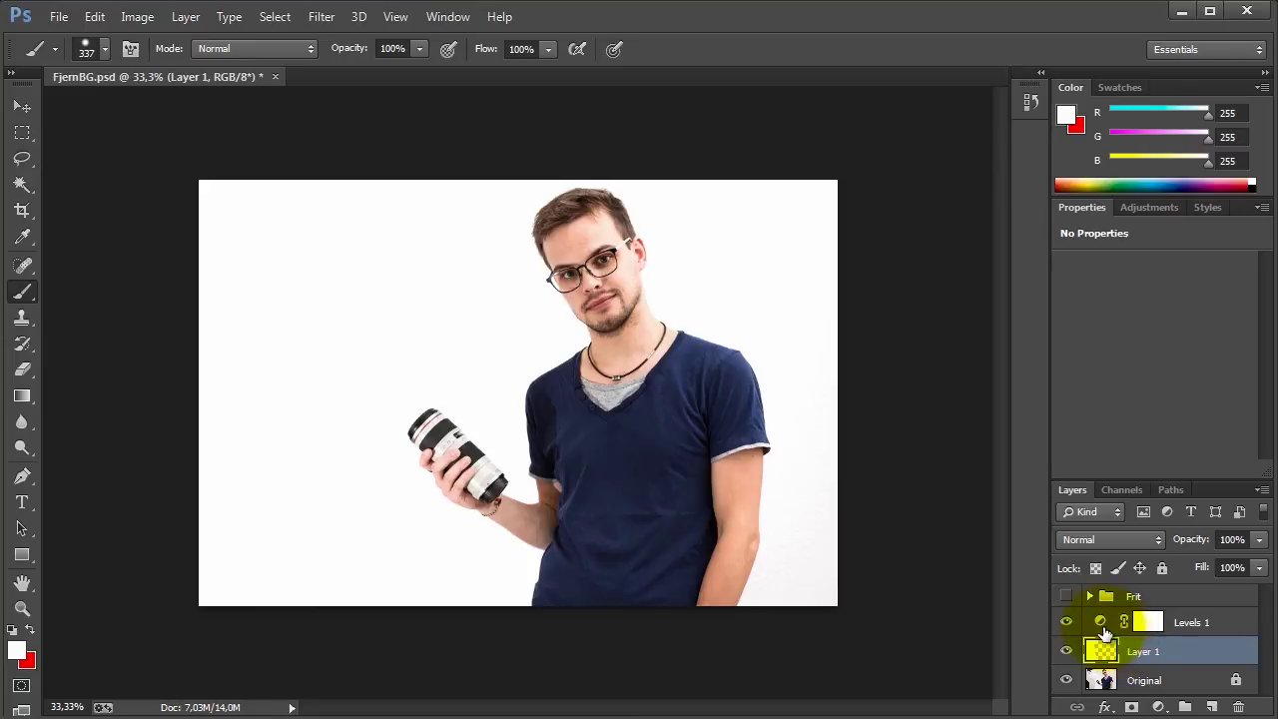
- Set the Levels 1 white point from the background, zoom to 100% on the ear, and select its mask
left_click(1100, 623)
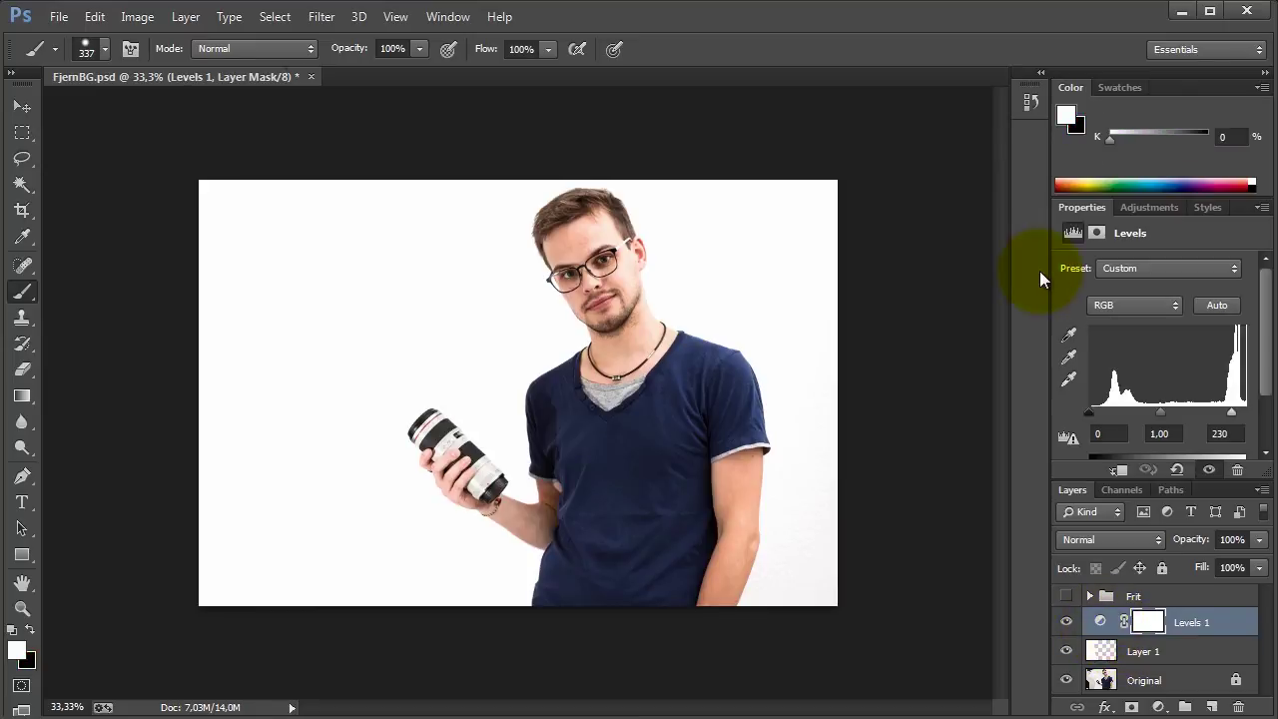
left_click(1067, 379)
left_click(841, 382)
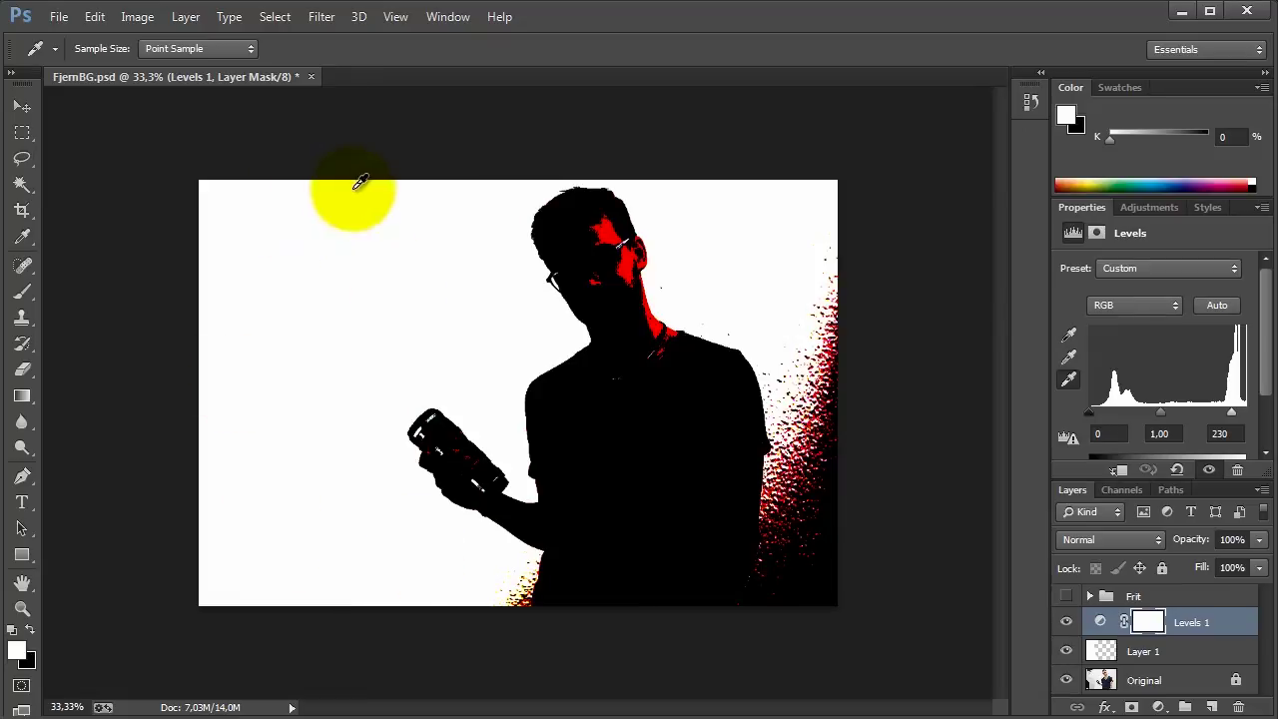
left_click(424, 325)
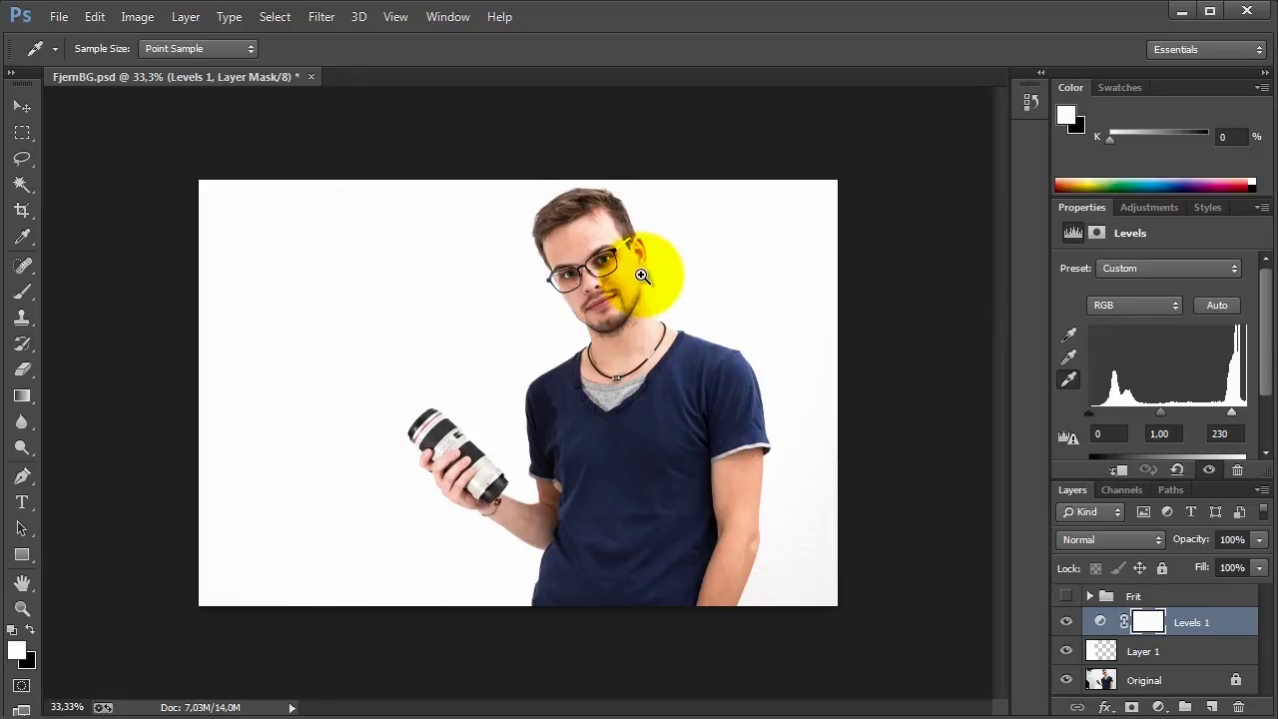
left_click(649, 265)
left_click(649, 257)
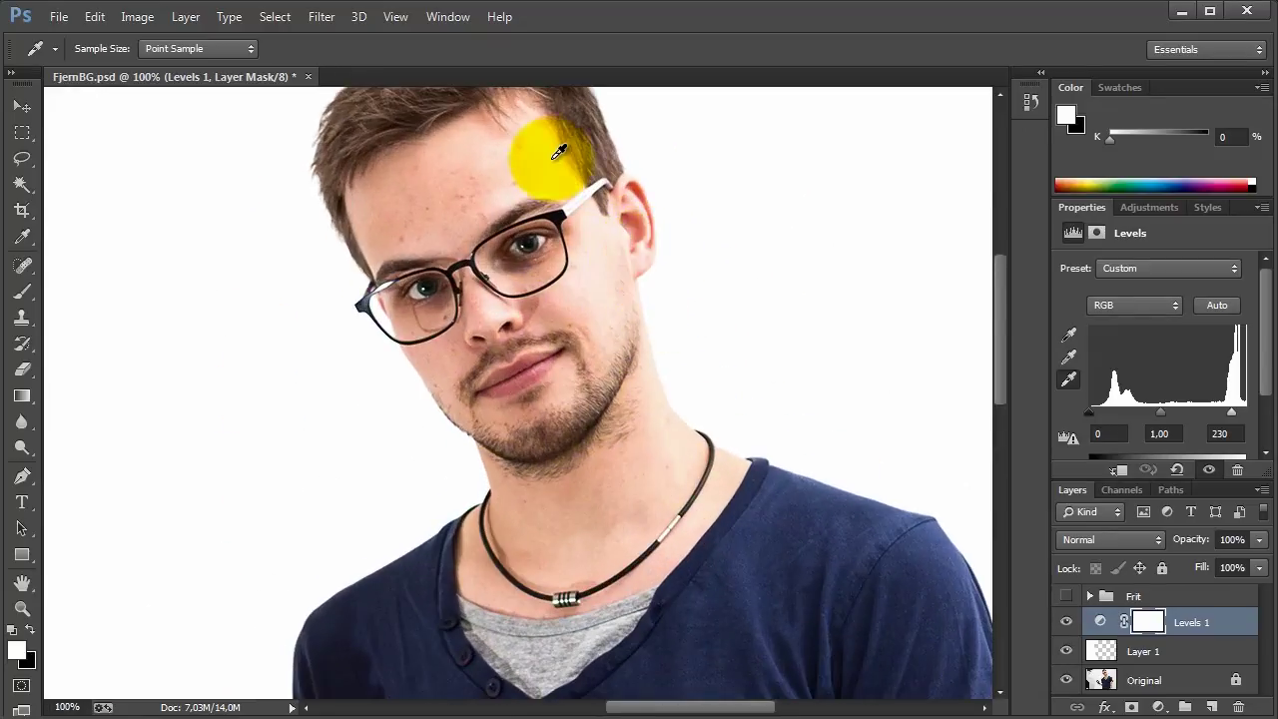
left_click(579, 150)
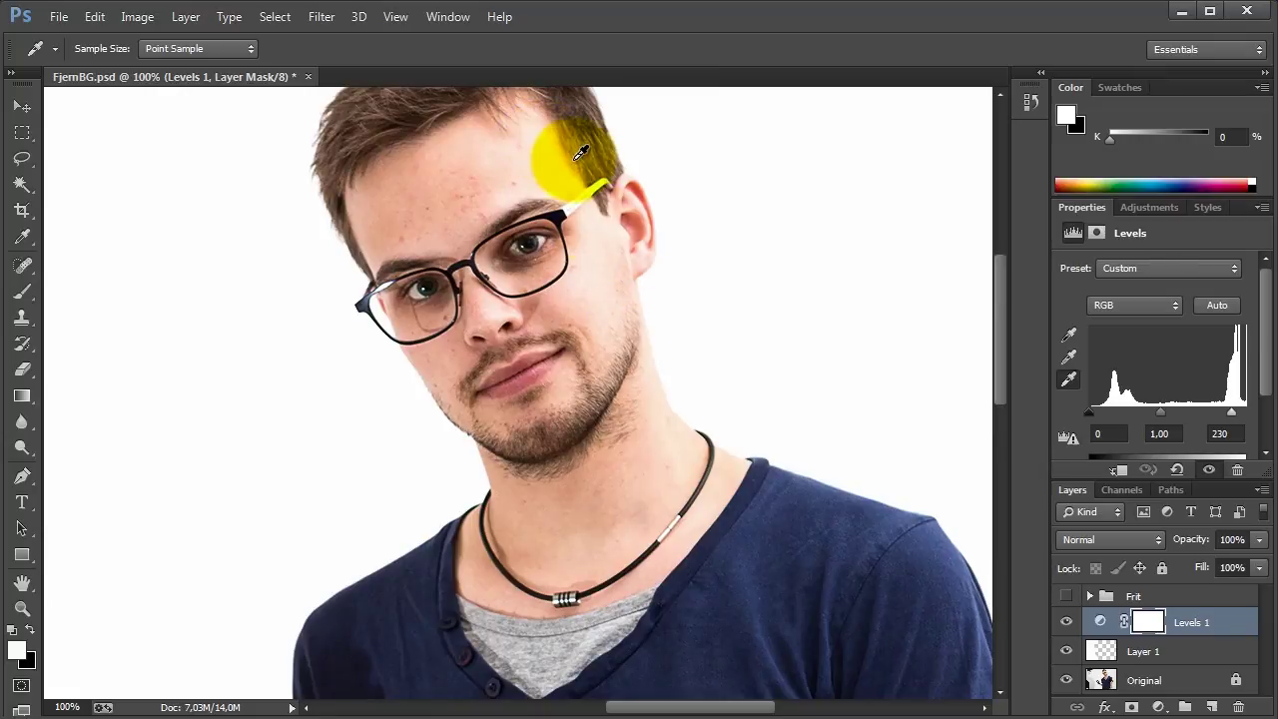
left_click(1163, 623)
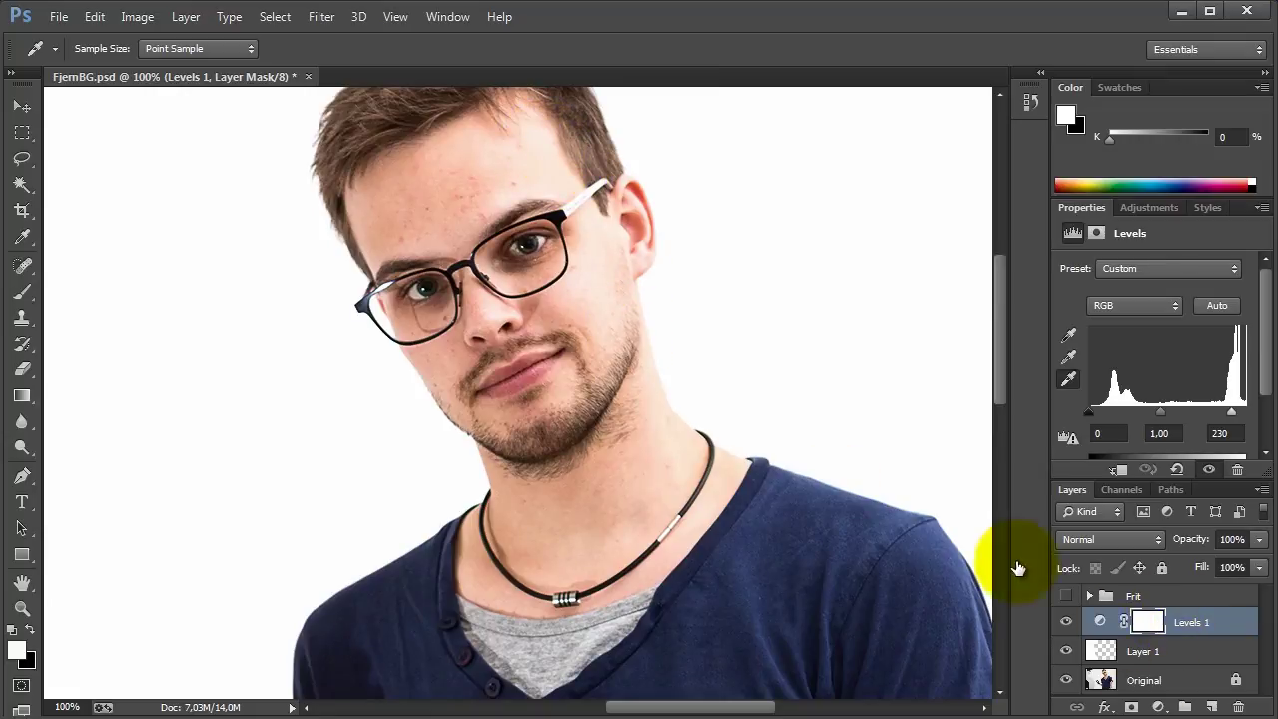
- Paint black into the Levels 1 mask over the face and neck with a large soft brush
key("b")
mouse_move(544, 444)
left_mouse_down()
mouse_move(613, 393)
mouse_move(519, 394)
left_mouse_up()
left_click(1154, 621)
key("x")
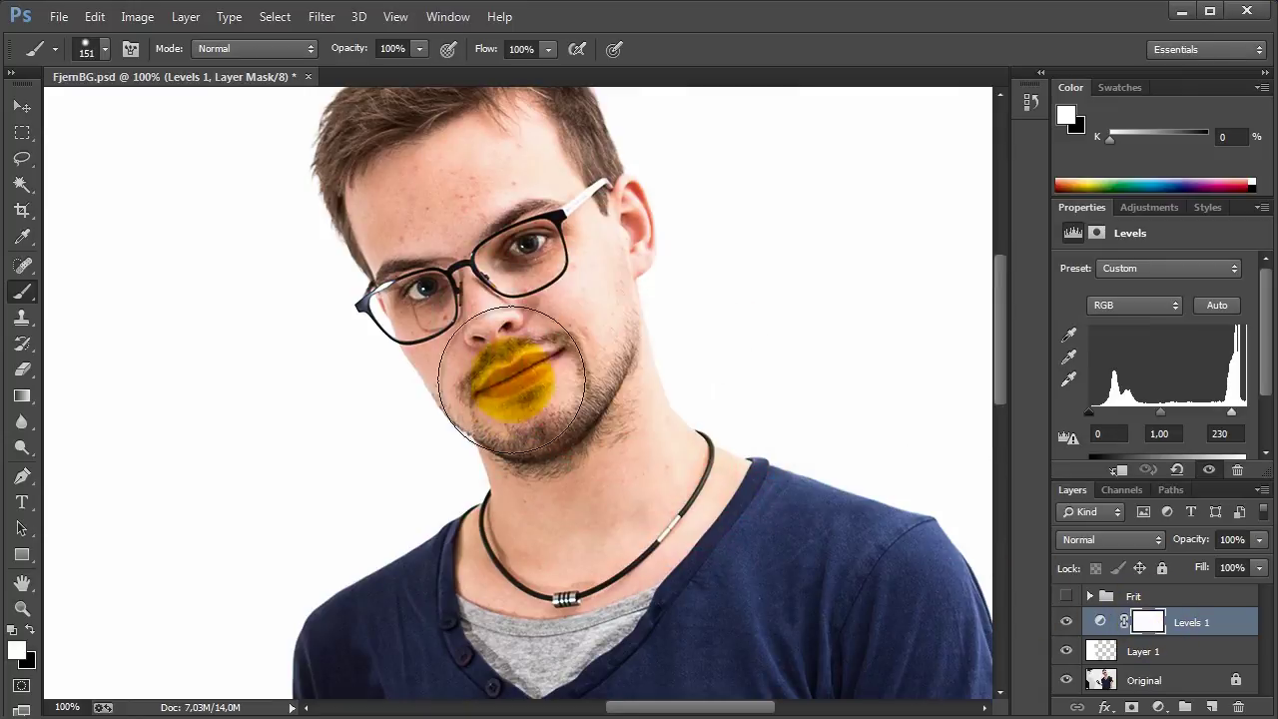
mouse_move(610, 283)
left_mouse_down()
mouse_move(580, 274)
mouse_move(601, 283)
mouse_move(579, 206)
mouse_move(499, 137)
mouse_move(533, 177)
mouse_move(548, 143)
left_mouse_up()
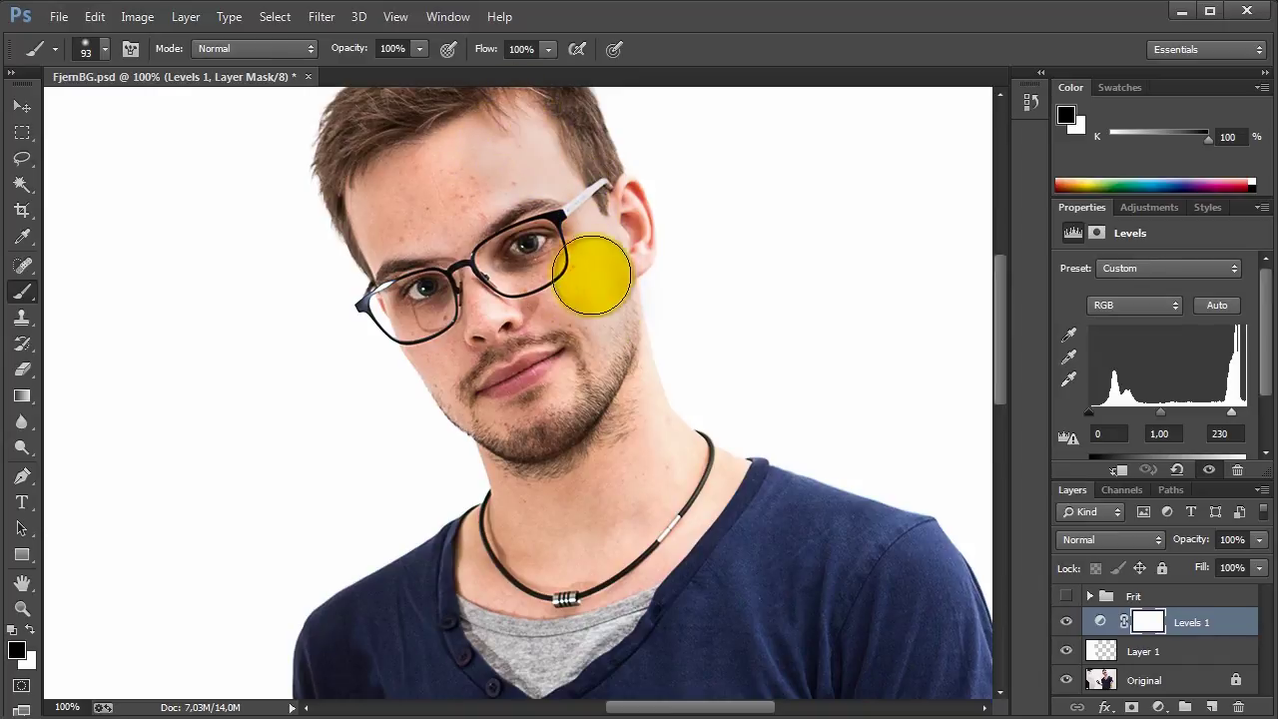
left_click(631, 447, "alt")
left_click_drag(562, 290, 566, 249)
mouse_move(561, 302)
left_mouse_down()
mouse_move(562, 244)
mouse_move(584, 233)
left_mouse_up()
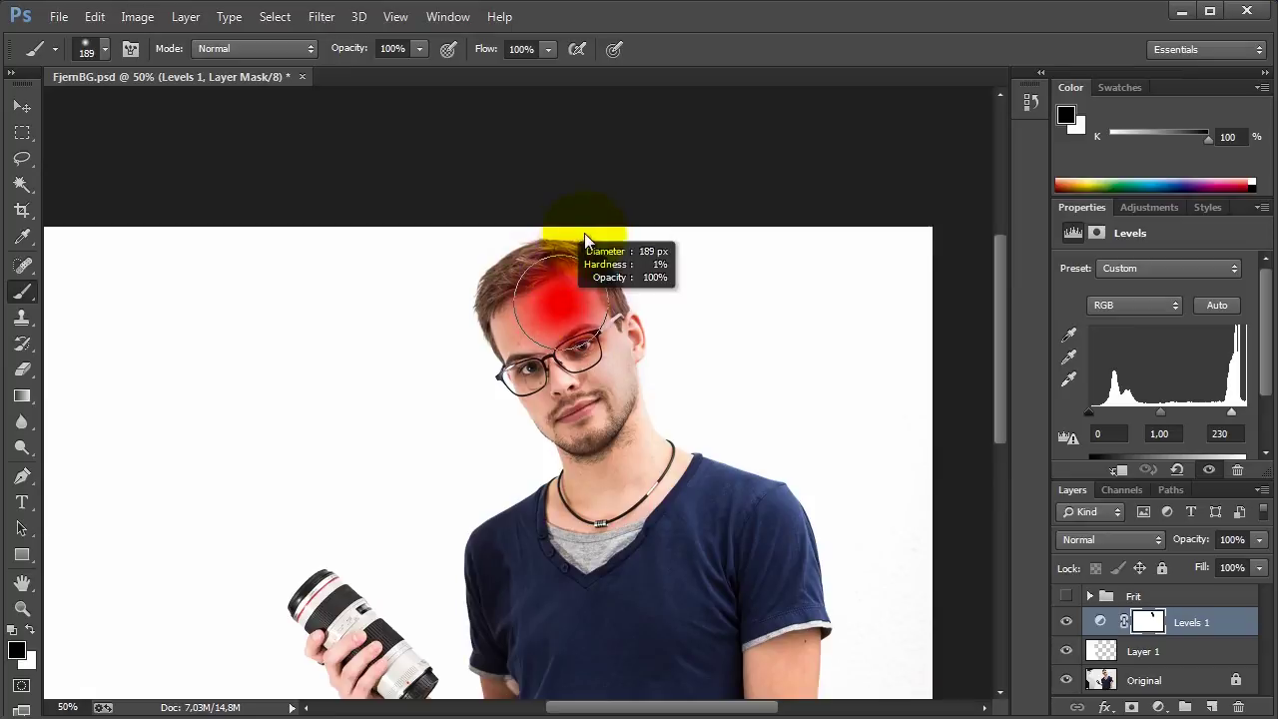
left_click_drag(529, 312, 647, 473)
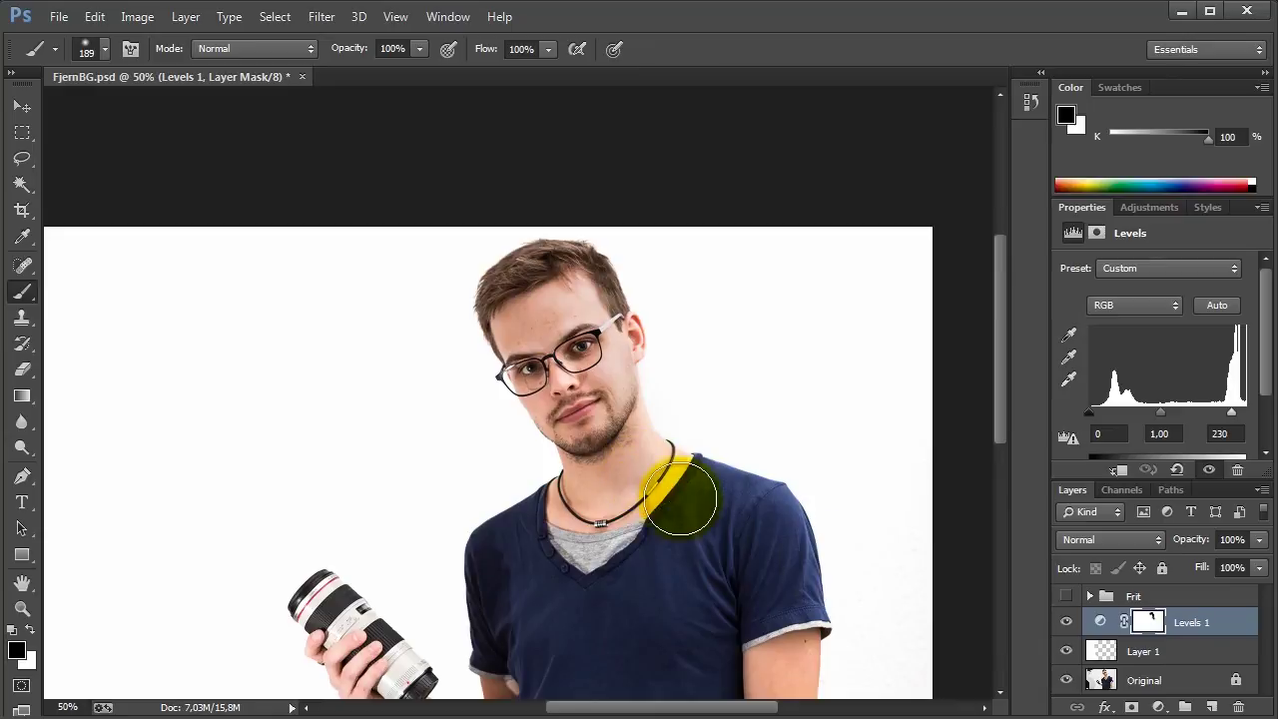
- Zoom around the hand, lens and arm to check the mask coverage
scroll(813, 642, "down", 3)
left_click(363, 551, "ctrl")
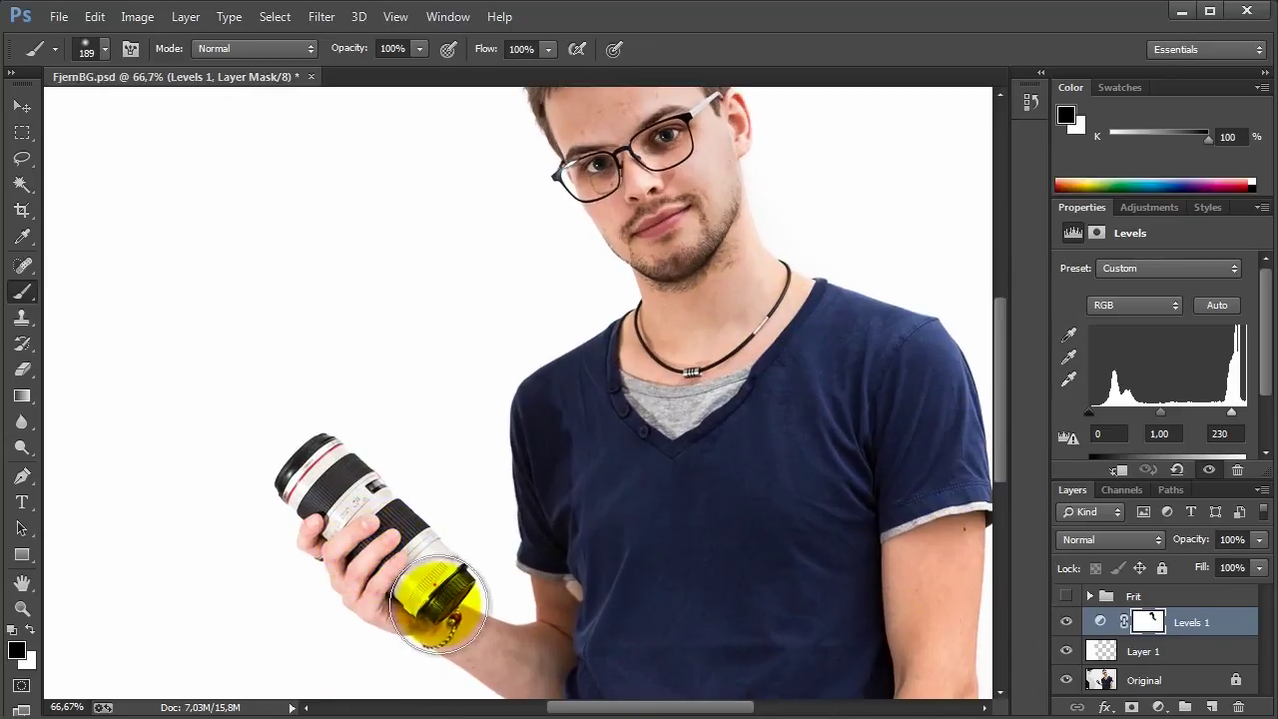
left_click(447, 590, "ctrl")
left_click(349, 599, "alt")
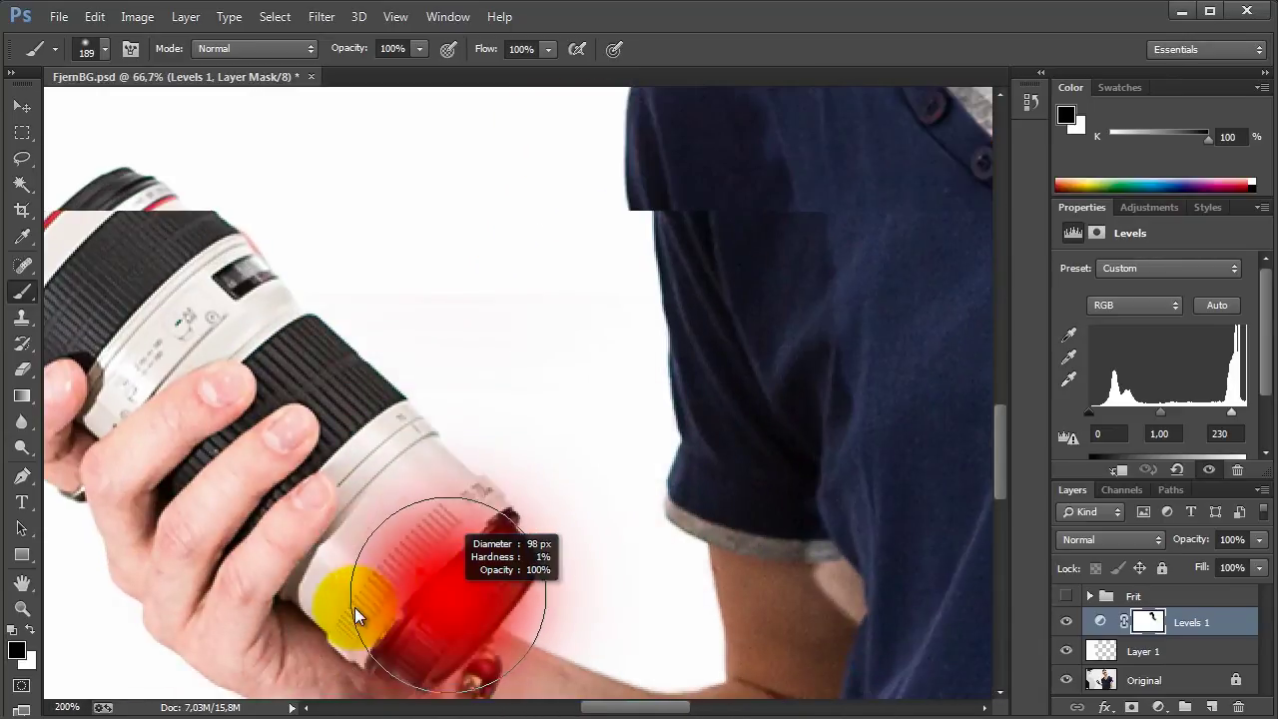
left_click(594, 500, "alt")
left_click(614, 548, "alt")
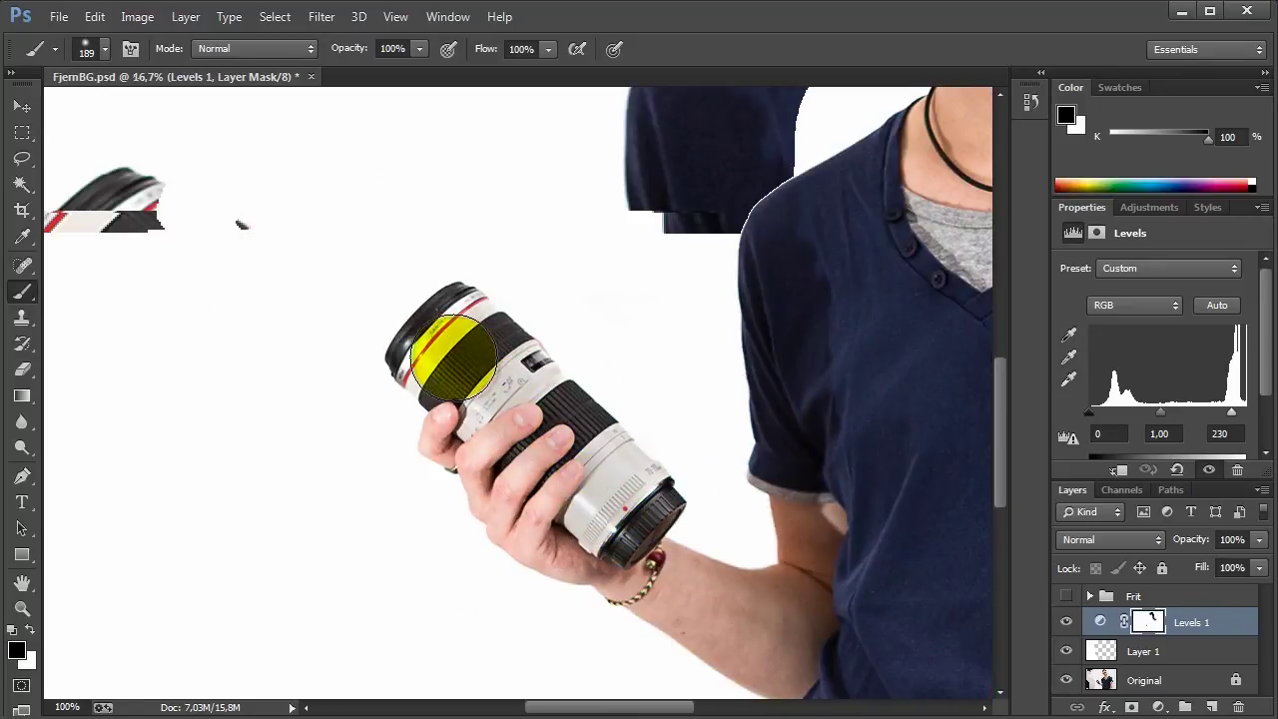
scroll(579, 469, "down", 3)
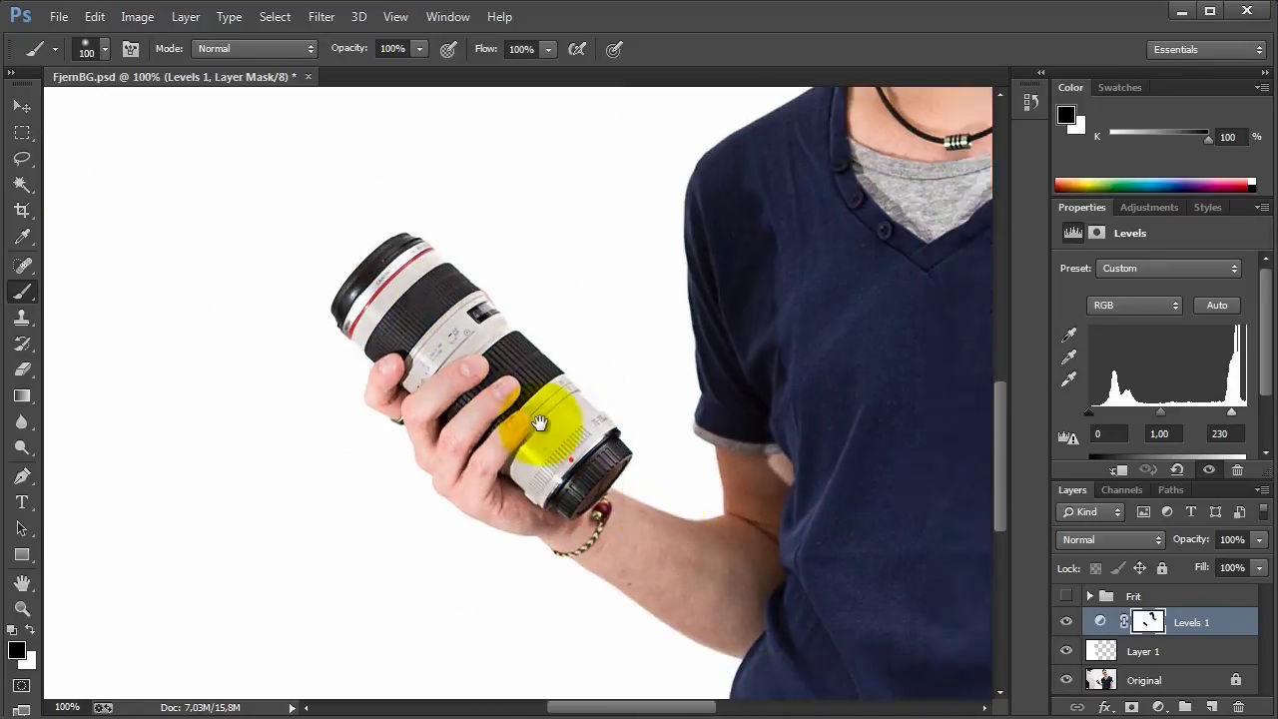
scroll(745, 380, "down", 5)
scroll(801, 382, "down", 2)
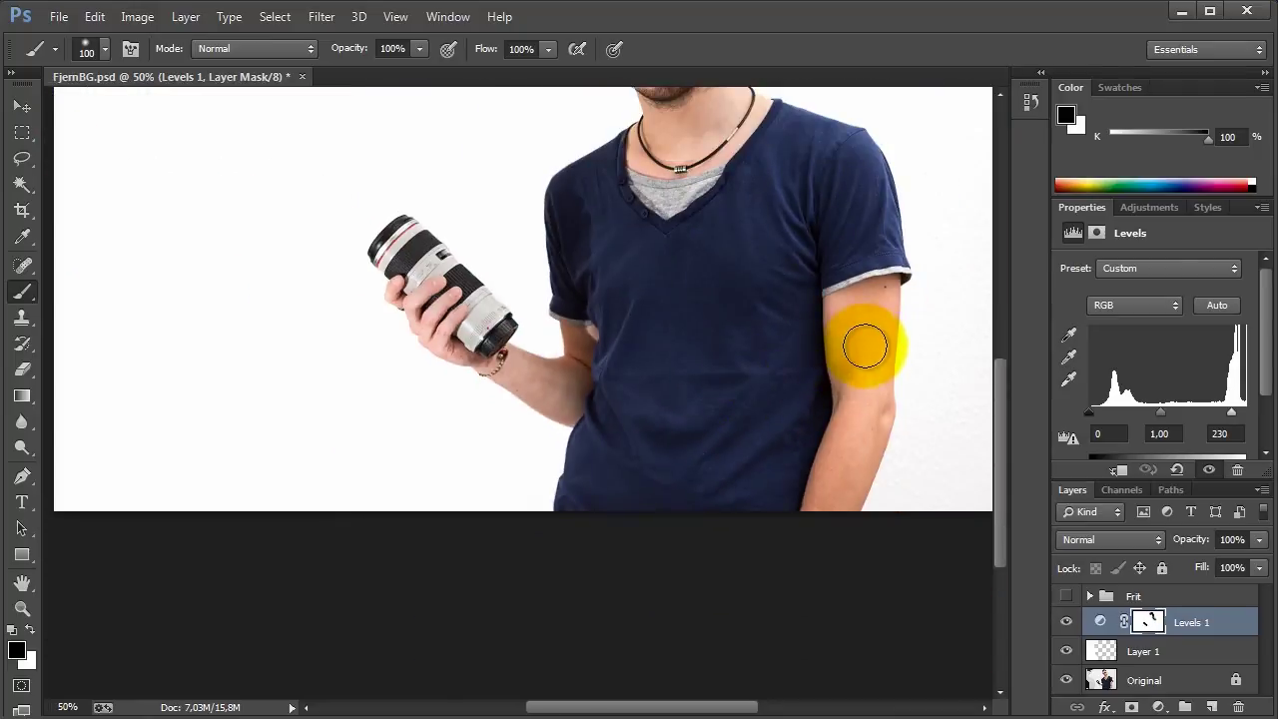
scroll(865, 364, "down", 1)
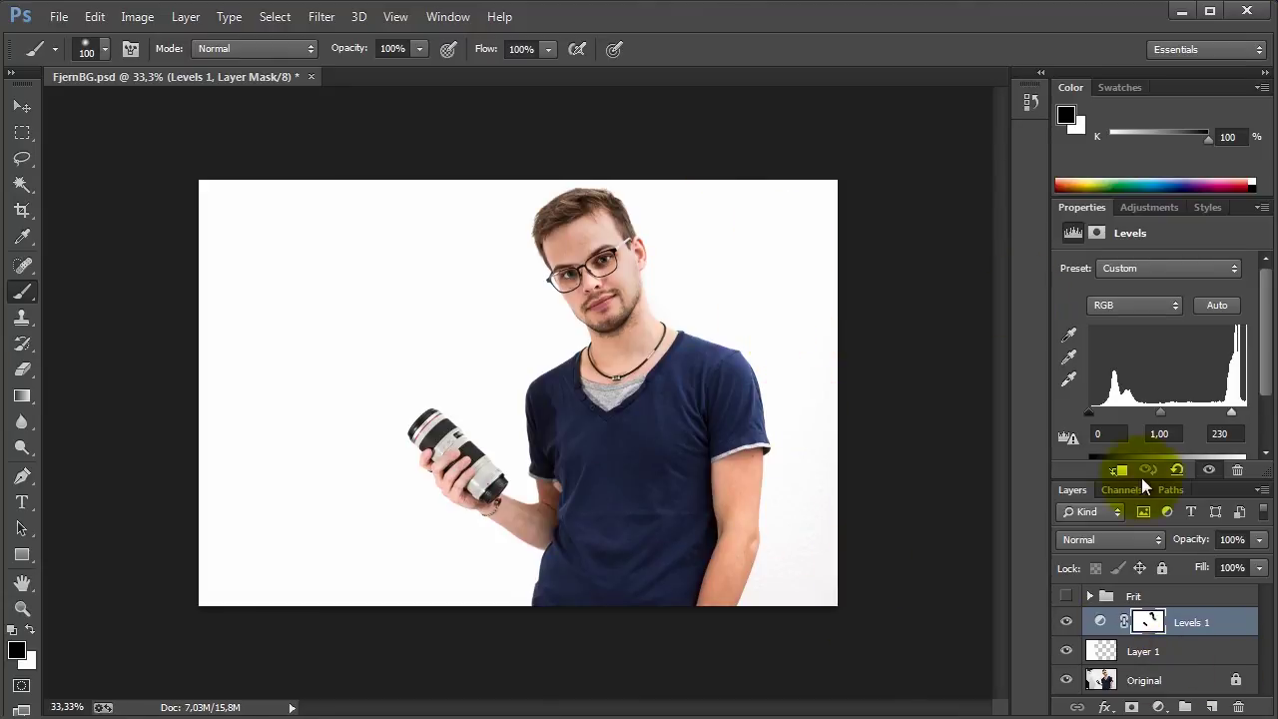
- Preview white clipping with the Levels 1 white-point sampler
left_click(1068, 380)
left_click(827, 424)
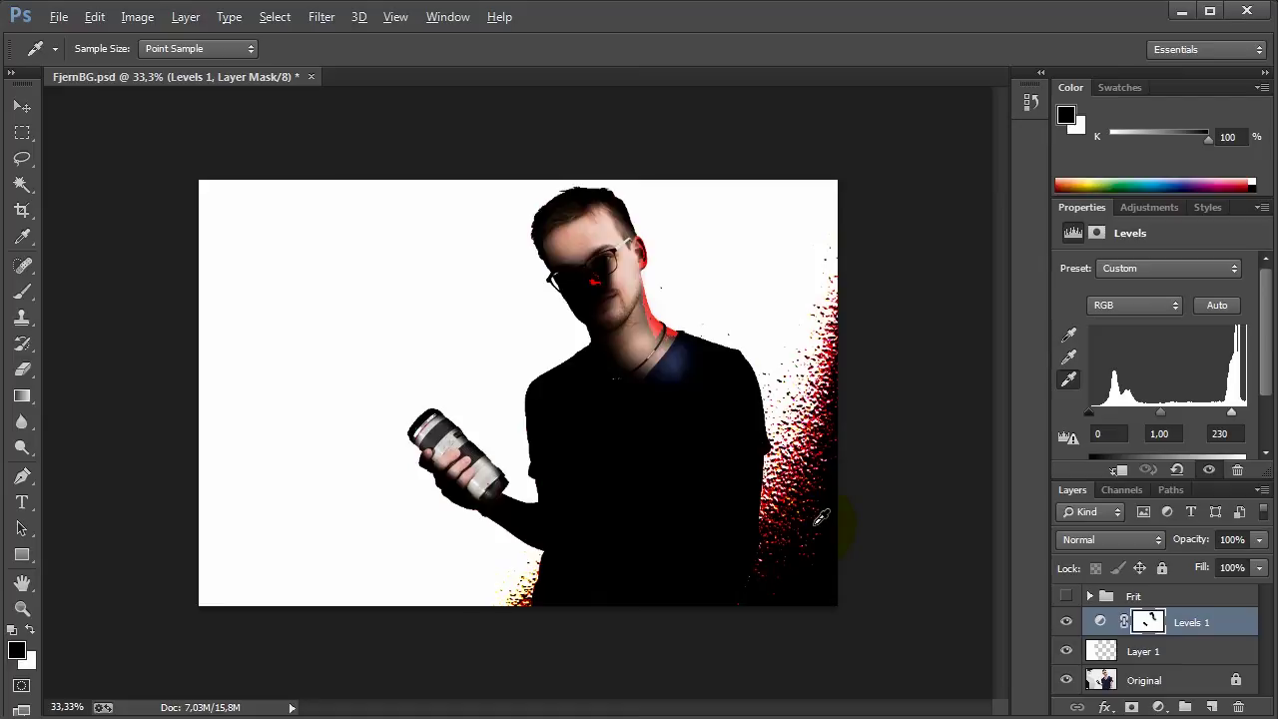
left_click(821, 517)
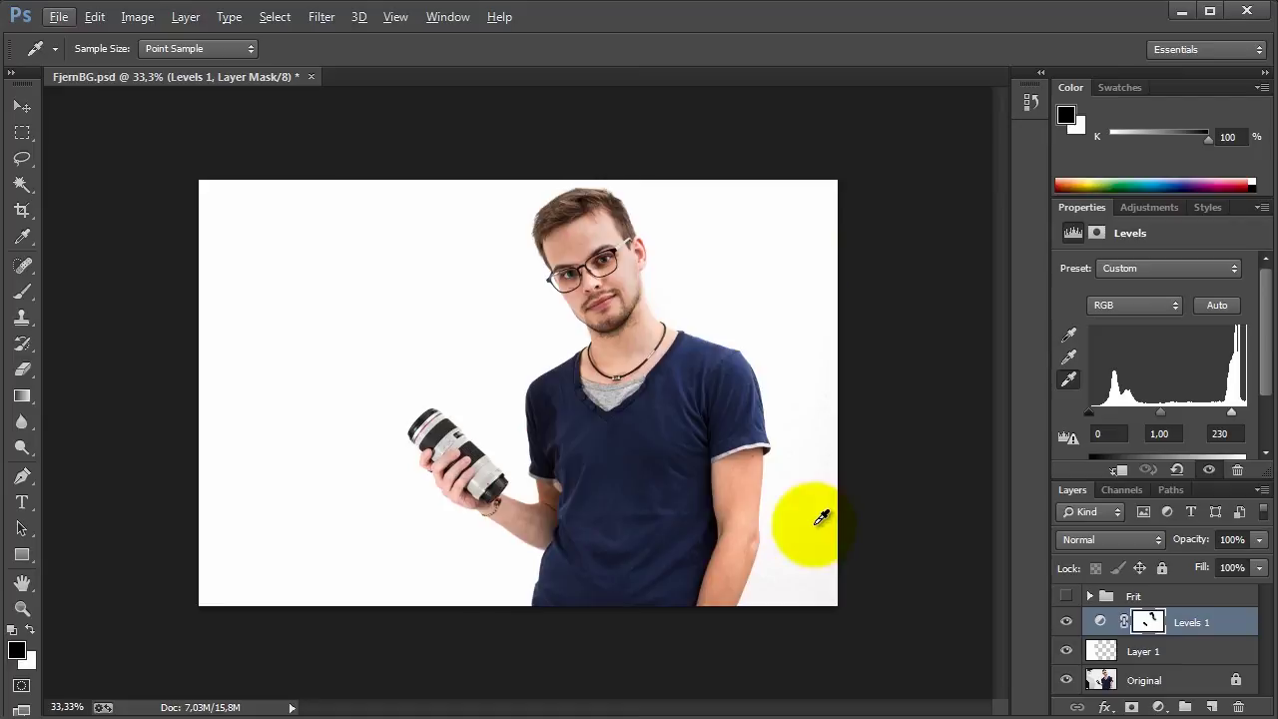
- Add Levels 2, sample the lower-right background as white point, and set white input to 244
left_click(1158, 707)
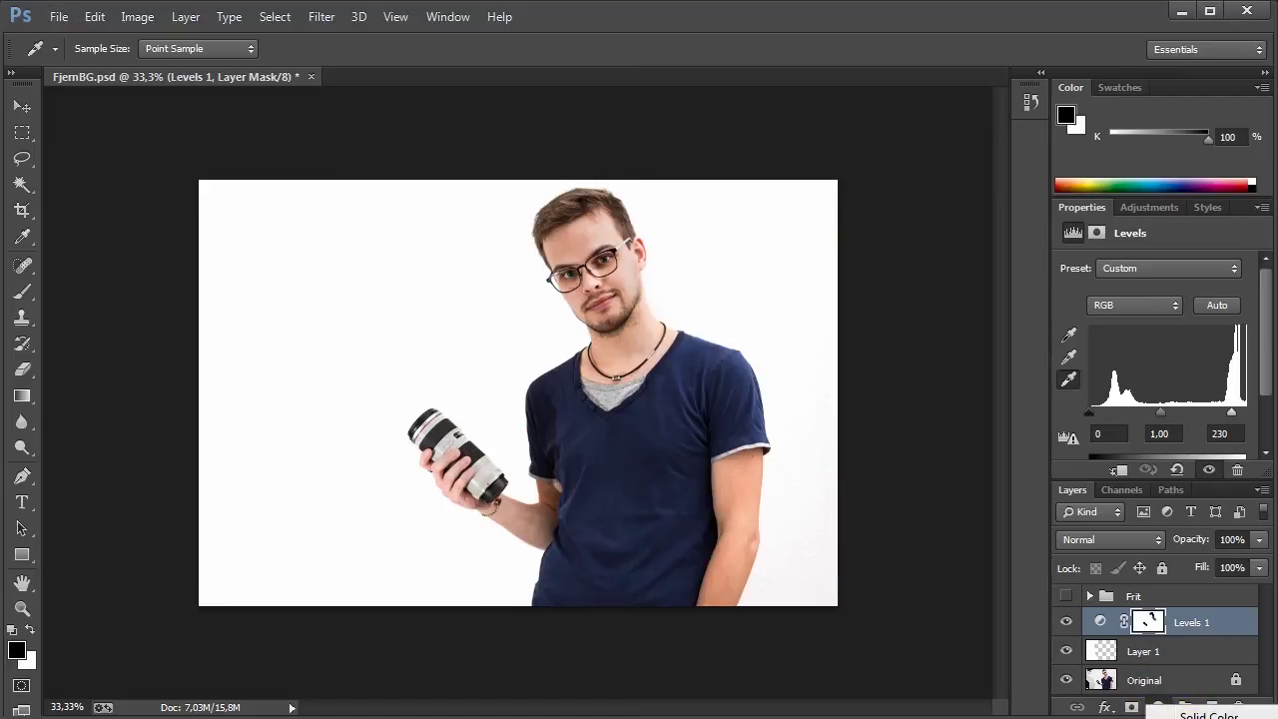
left_click(1193, 715)
left_click(1070, 379)
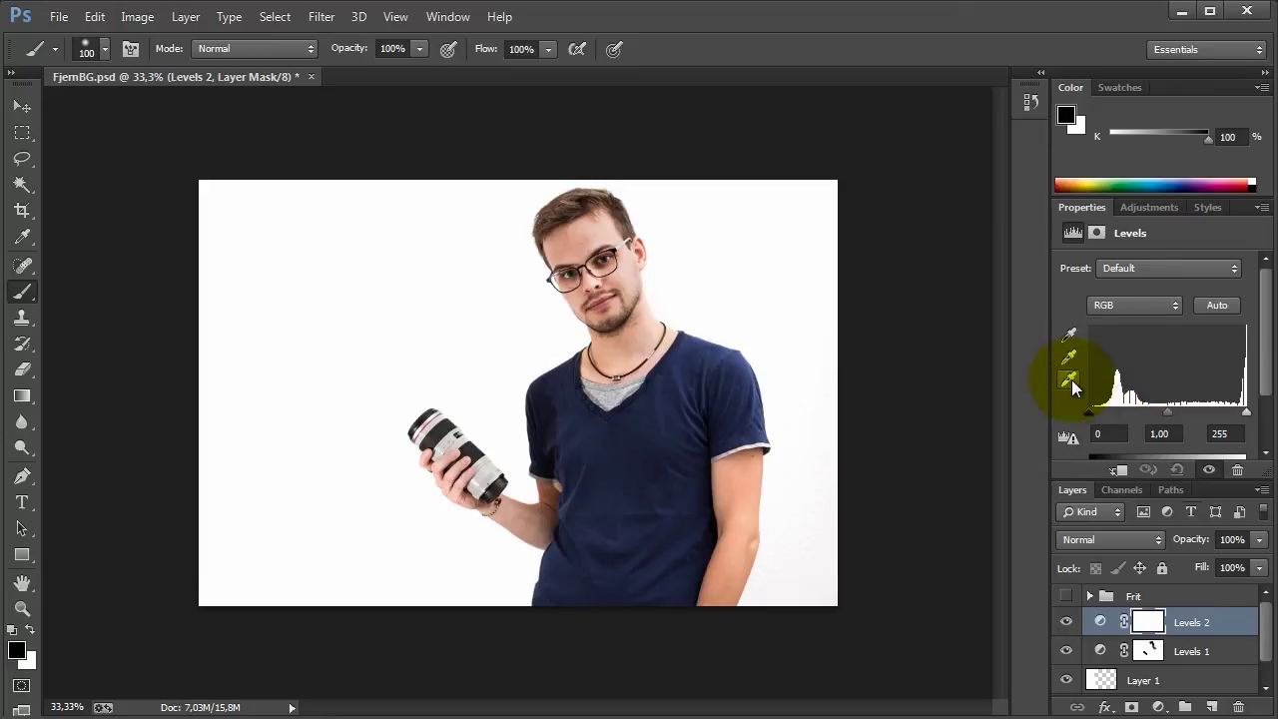
left_click(799, 535)
left_click(822, 582)
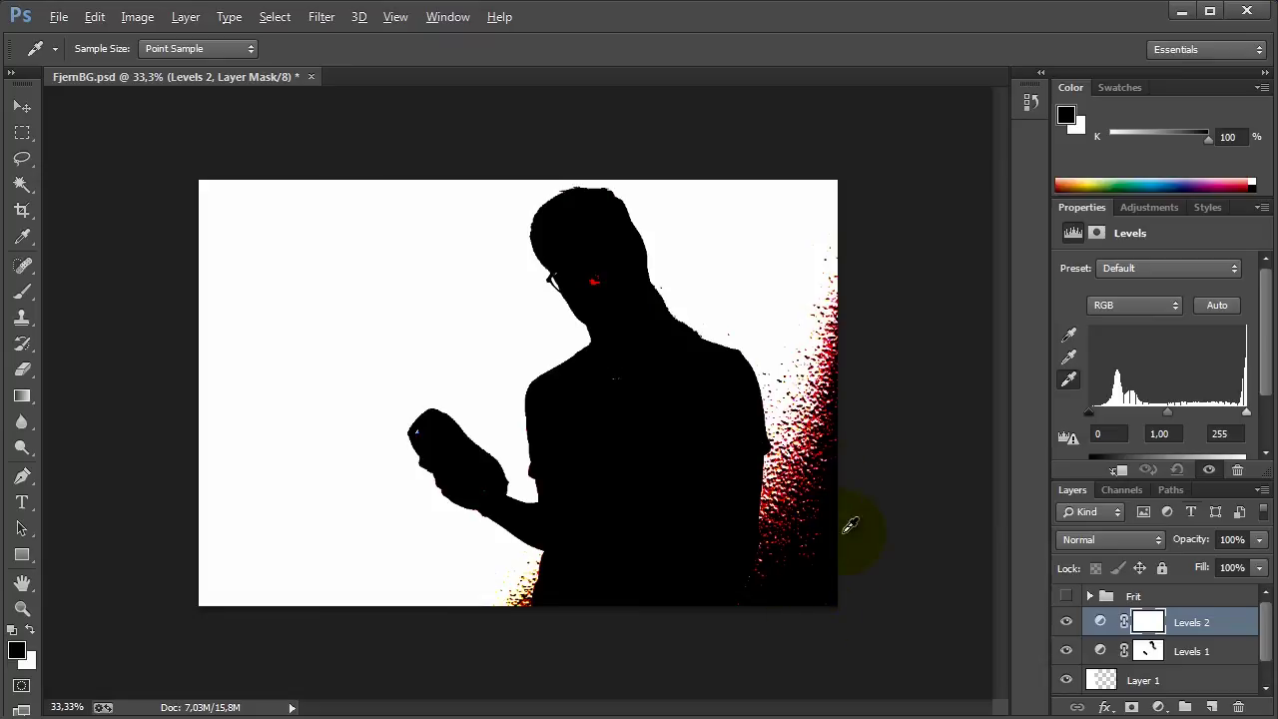
left_click(831, 598)
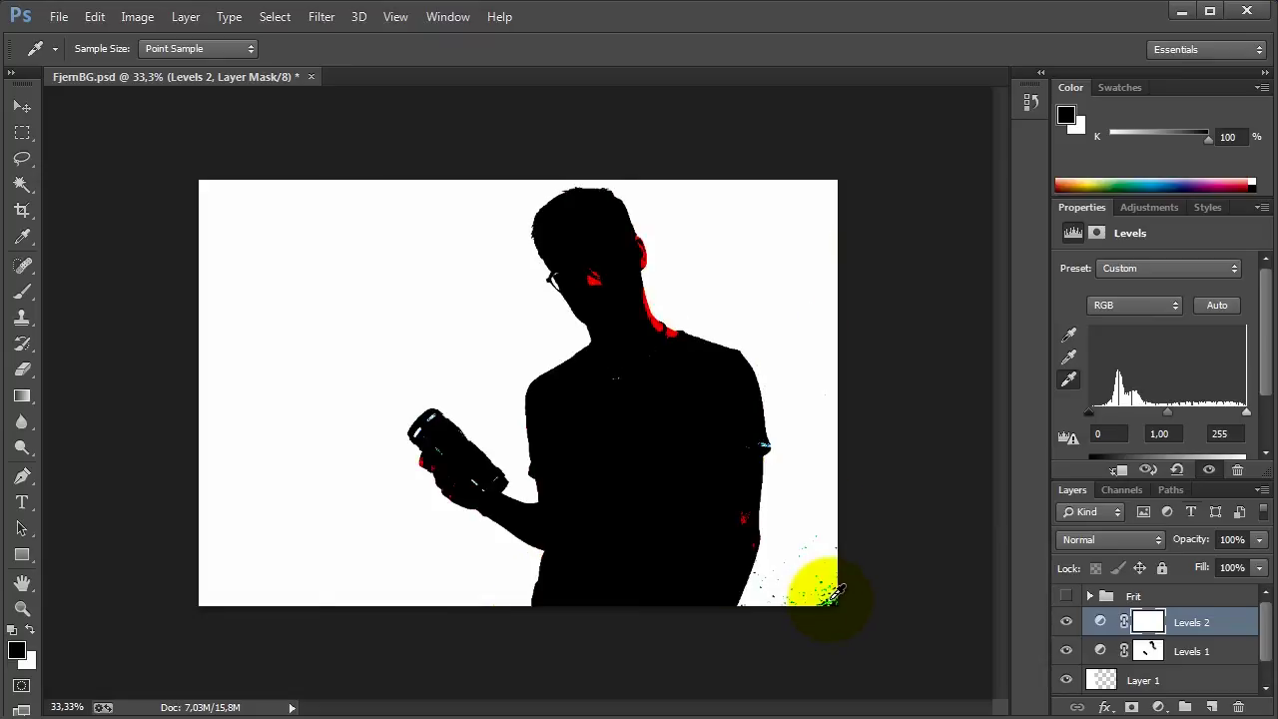
left_click(837, 594)
left_click(826, 544)
left_click(1248, 414)
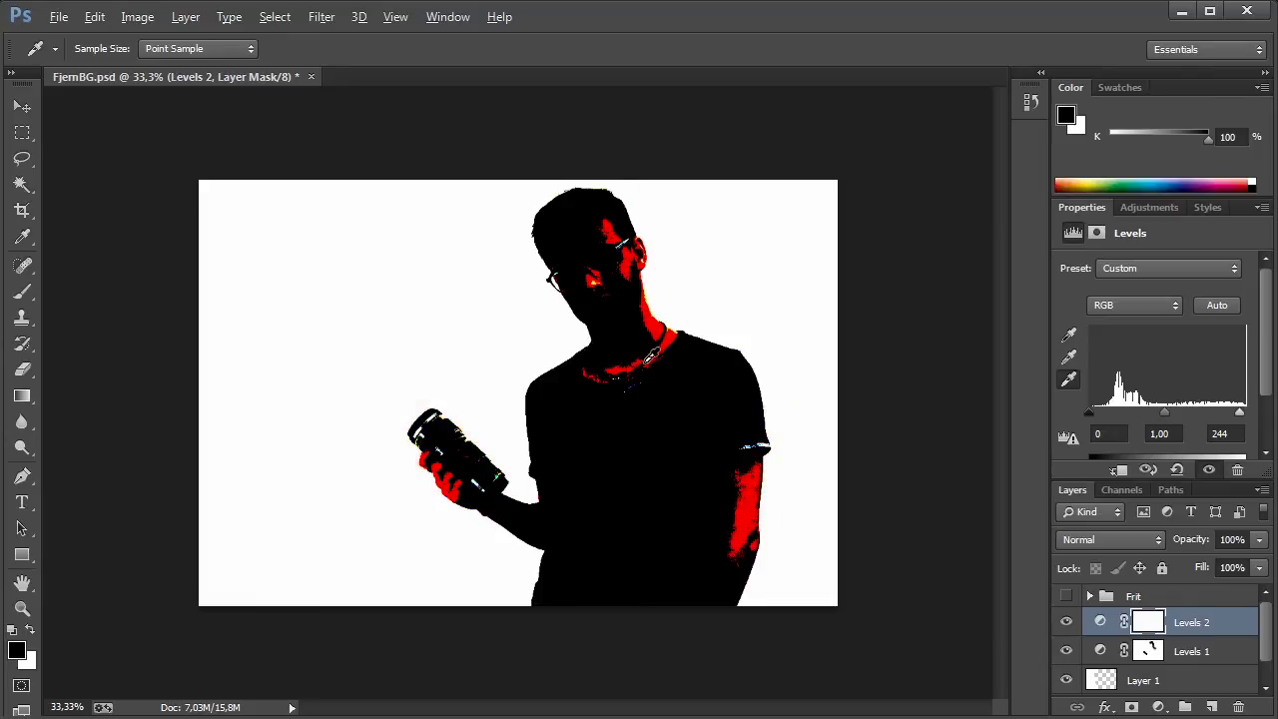
- Paint black into the Levels 2 mask over the hand, forearm edge and sleeve
key("b")
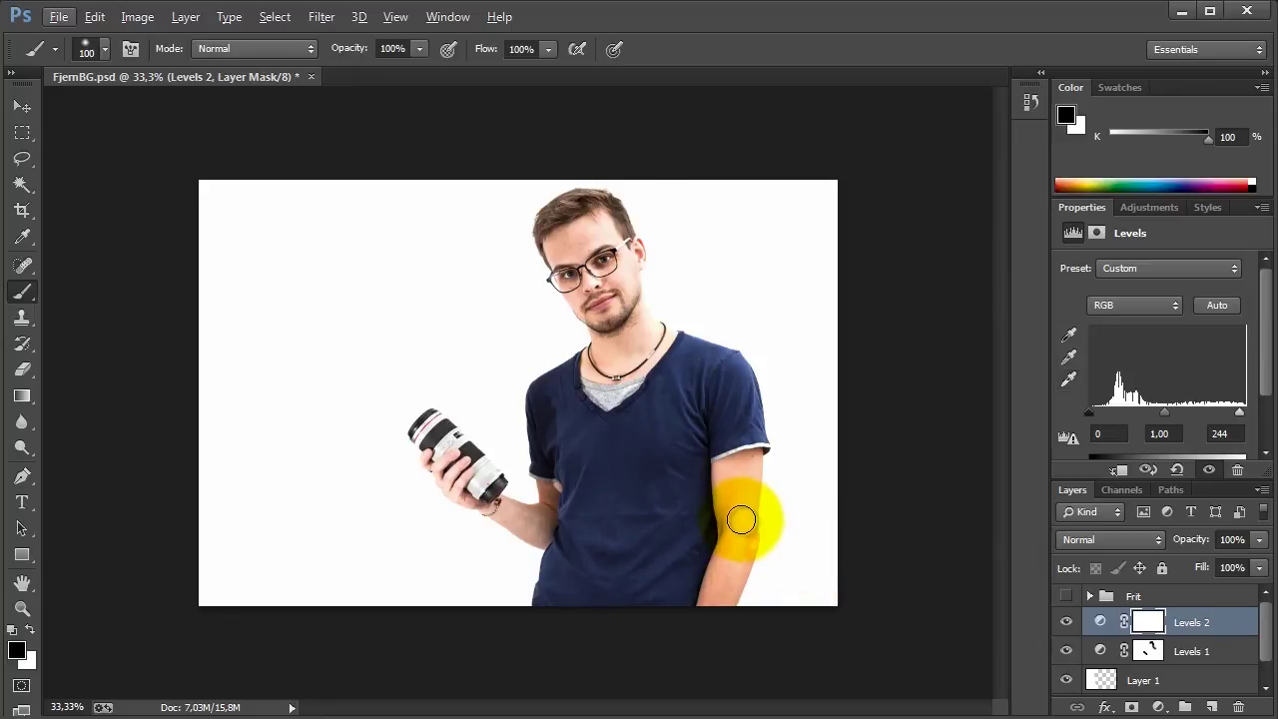
scroll(741, 519, "up", 1)
scroll(742, 513, "up", 1)
left_click_drag(270, 570, 586, 432)
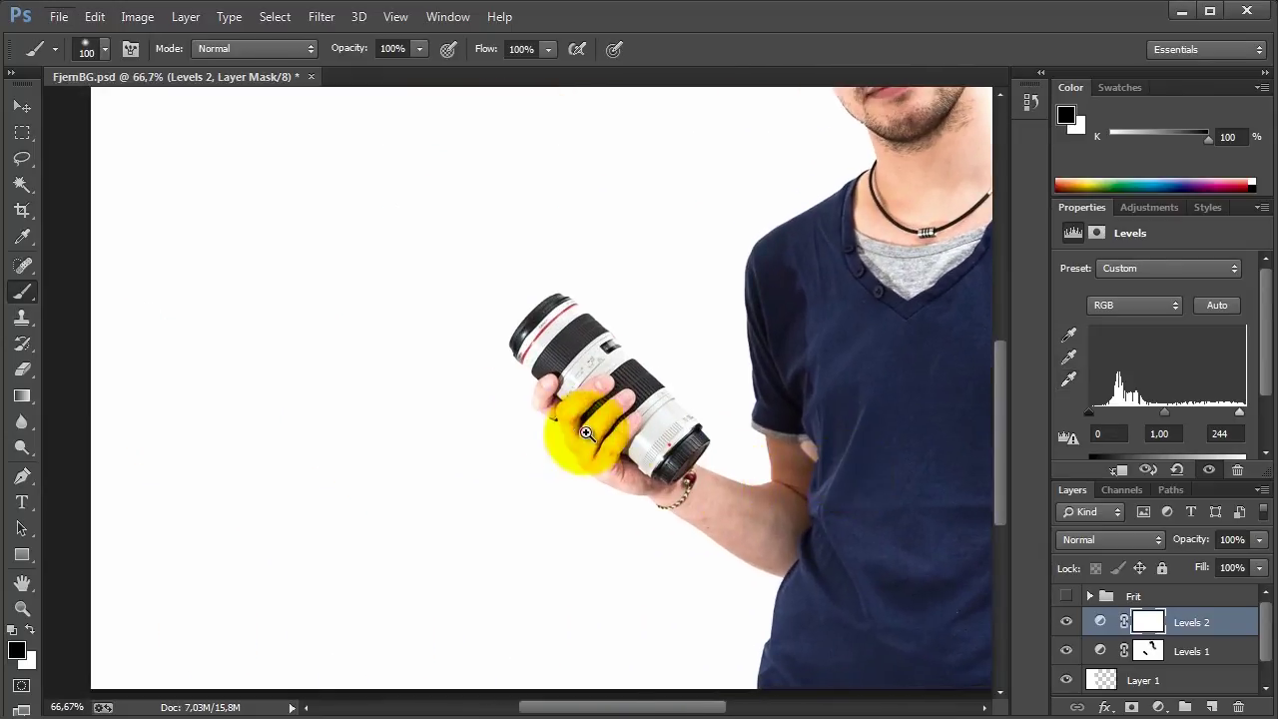
scroll(586, 432, "up", 1)
mouse_move(645, 461)
left_mouse_down()
mouse_move(548, 296)
mouse_move(647, 354)
mouse_move(719, 457)
mouse_move(813, 552)
mouse_move(889, 542)
mouse_move(885, 462)
left_mouse_up()
left_click_drag(710, 367, 211, 375)
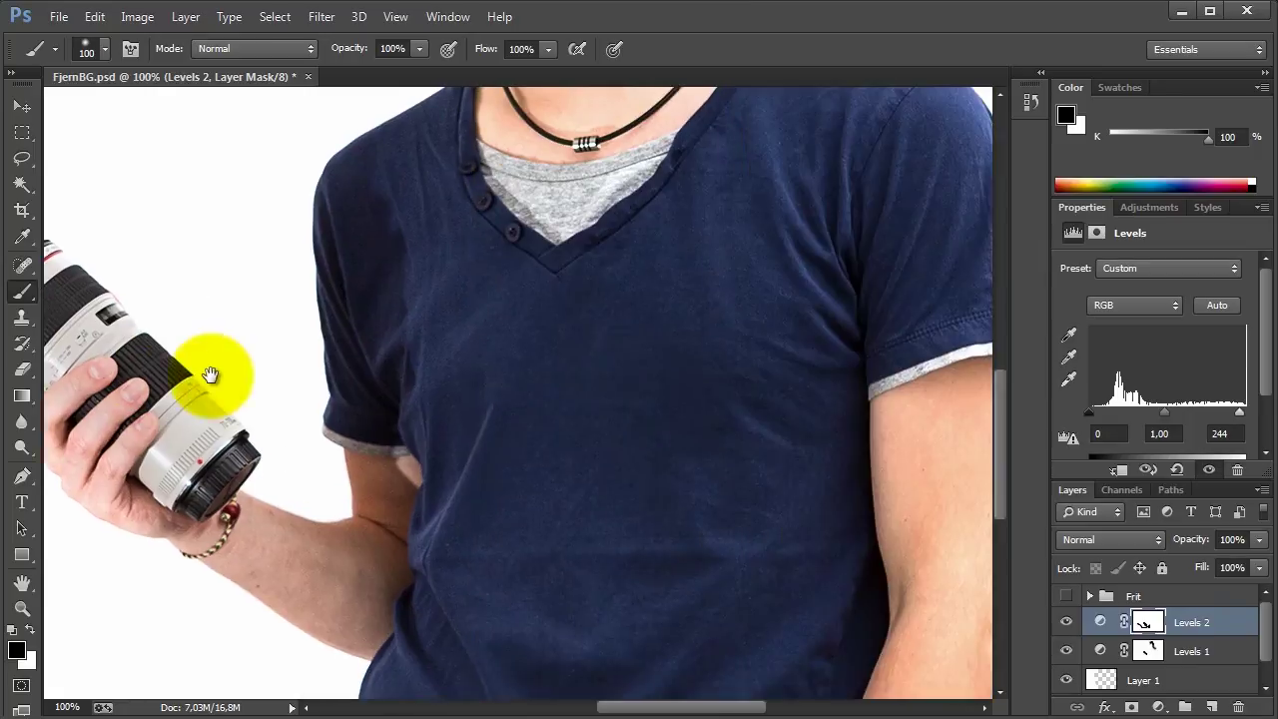
right_click(542, 371, "alt")
scroll(556, 399, "up", 2)
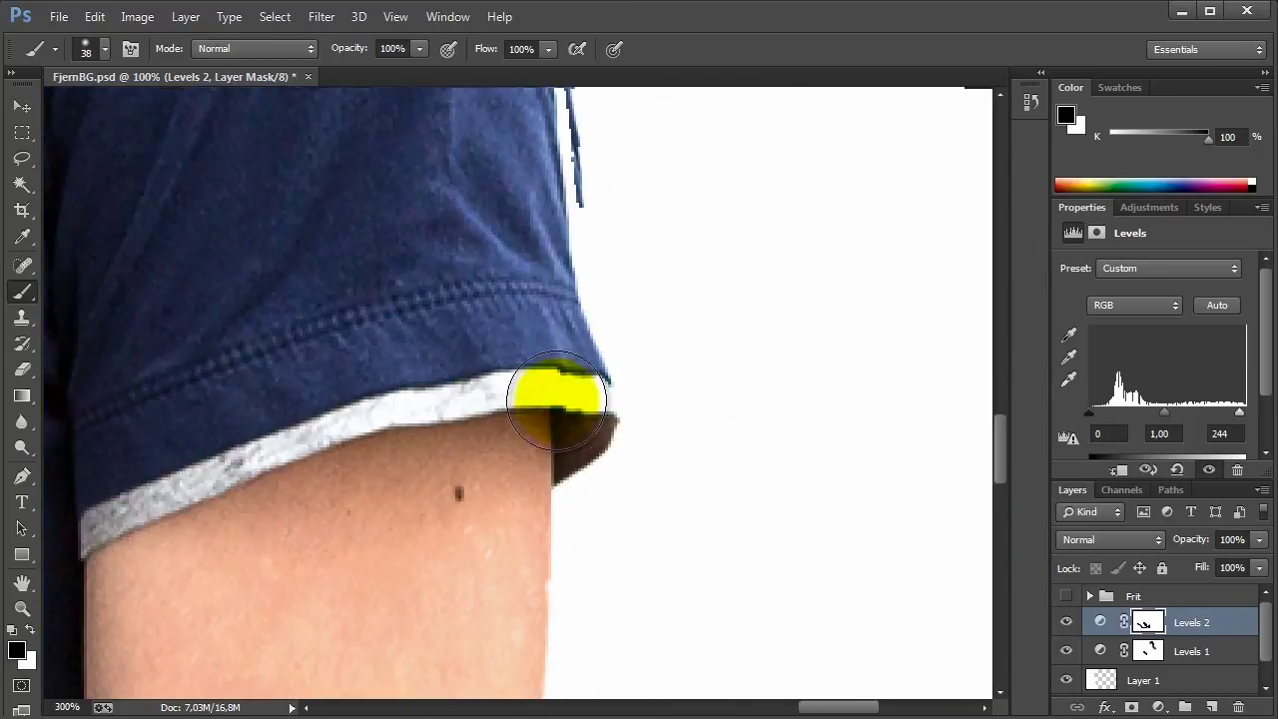
scroll(561, 410, "down", 1)
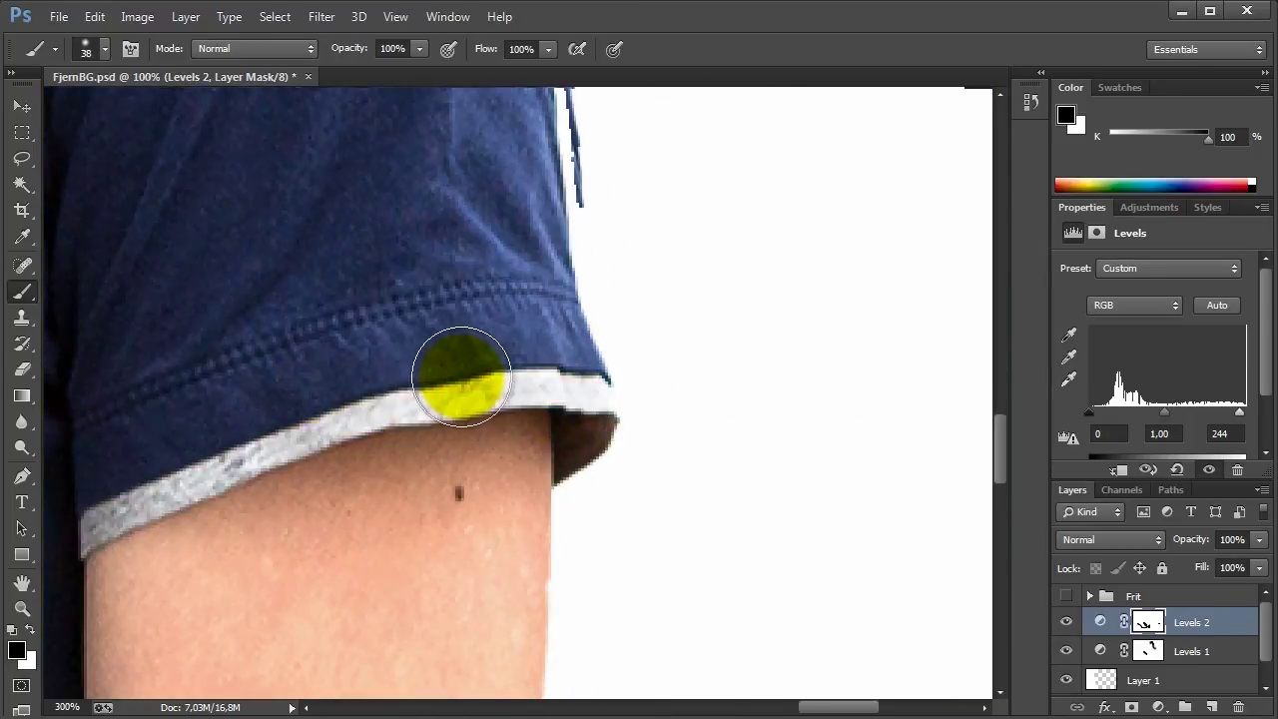
left_click_drag(462, 377, 348, 246)
scroll(348, 246, "down", 1)
- Mask the shirt near the collar buttons and beside the arm with a roughly 114 px brush
mouse_move(270, 194)
left_mouse_down()
mouse_move(807, 616)
mouse_move(622, 276)
mouse_move(662, 366)
mouse_move(585, 334)
mouse_move(547, 275)
mouse_move(599, 366)
mouse_move(565, 422)
mouse_move(449, 439)
mouse_move(582, 466)
mouse_move(648, 376)
mouse_move(605, 248)
mouse_move(622, 193)
mouse_move(690, 366)
mouse_move(622, 228)
mouse_move(544, 207)
mouse_move(462, 291)
mouse_move(528, 385)
mouse_move(525, 429)
mouse_move(592, 250)
mouse_move(628, 299)
mouse_move(633, 503)
mouse_move(562, 420)
mouse_move(632, 534)
mouse_move(656, 608)
mouse_move(693, 485)
mouse_move(742, 570)
mouse_move(688, 457)
mouse_move(722, 585)
mouse_move(542, 313)
mouse_move(804, 376)
mouse_move(842, 470)
mouse_move(865, 599)
mouse_move(826, 542)
mouse_move(778, 535)
left_mouse_up()
right_click(807, 616, "alt")
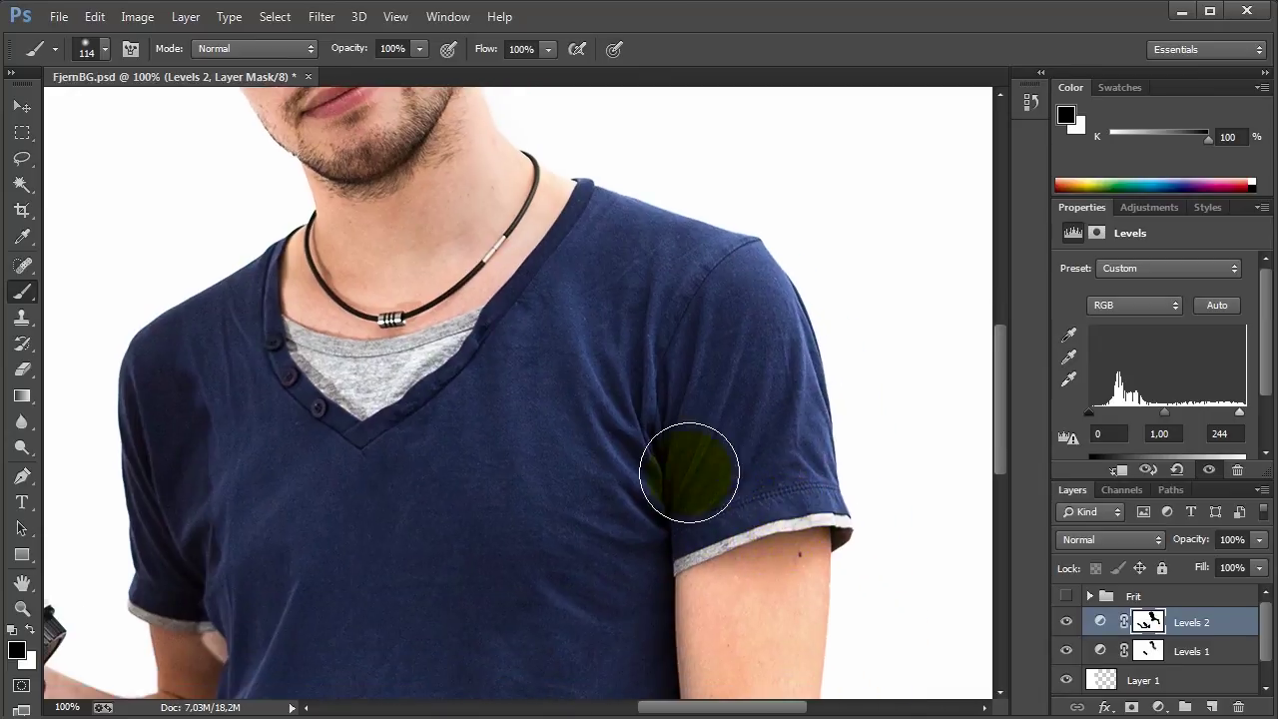
left_click_drag(529, 383, 867, 293)
mouse_move(665, 371)
left_mouse_down()
mouse_move(653, 306)
mouse_move(602, 279)
left_mouse_up()
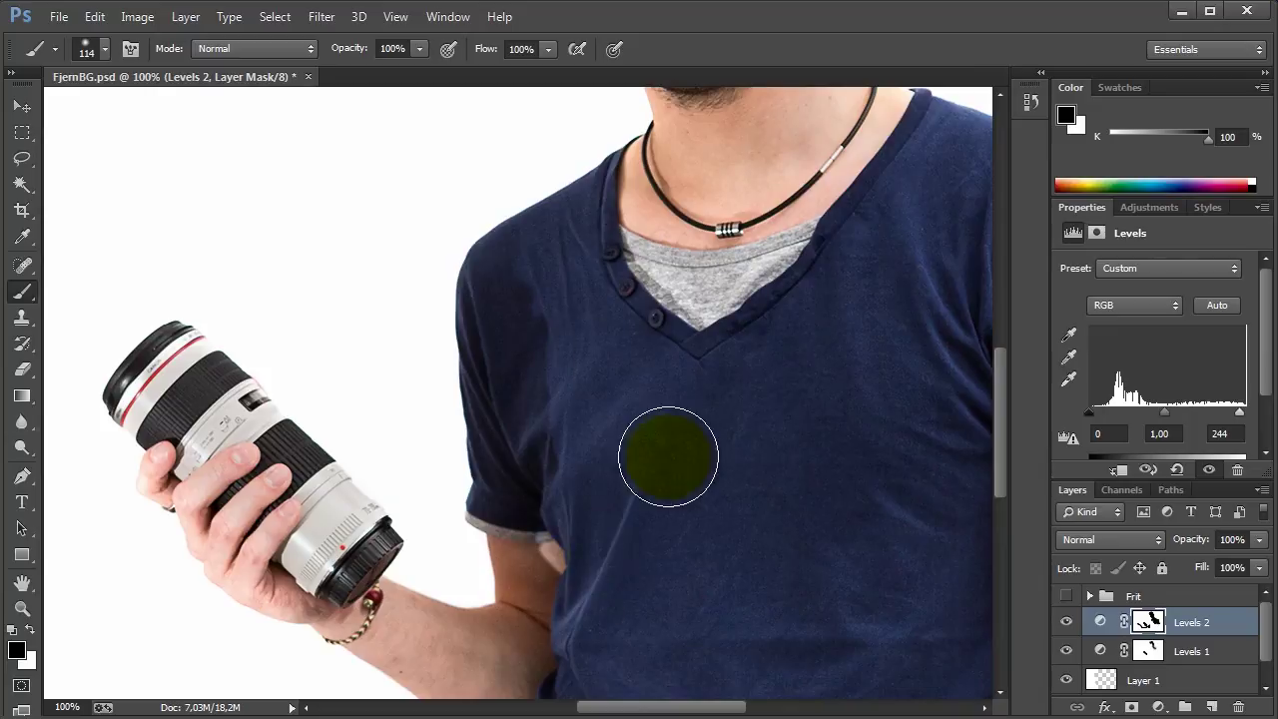
scroll(681, 536, "down", 2)
mouse_move(681, 536)
left_mouse_down()
mouse_move(707, 536)
mouse_move(668, 380)
left_mouse_up()
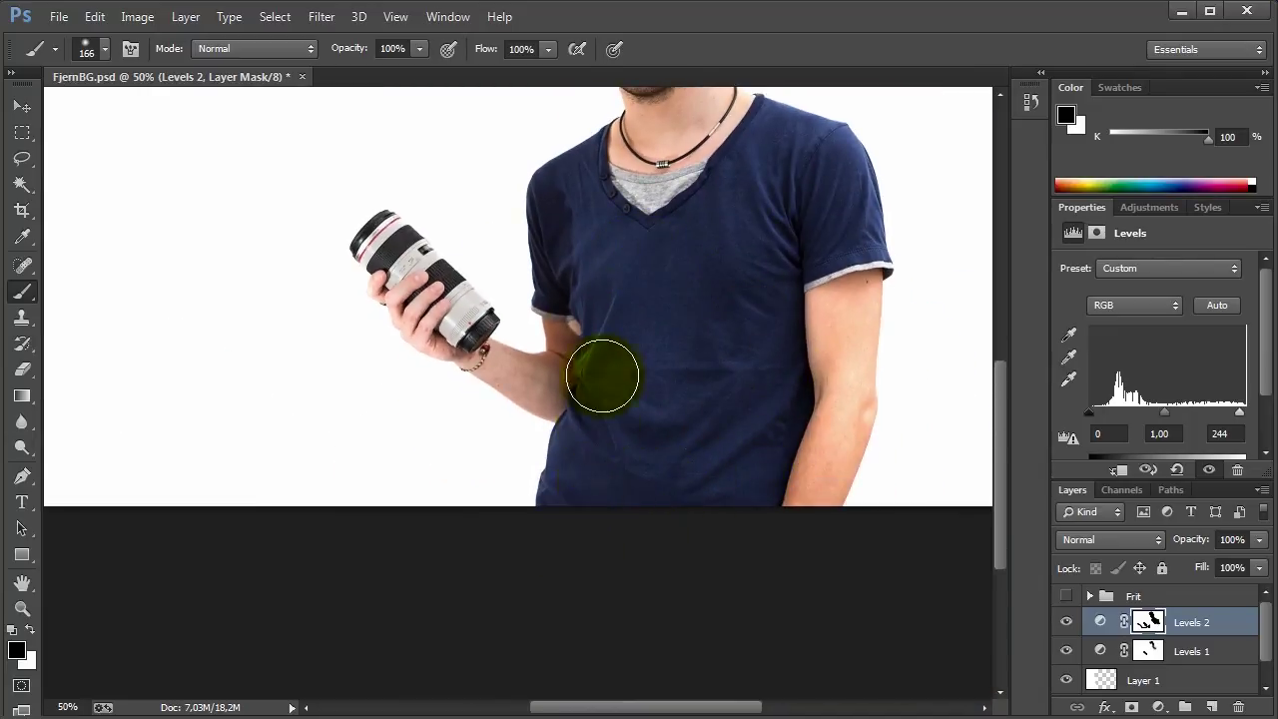
scroll(739, 386, "down", 2)
scroll(850, 542, "up", 1)
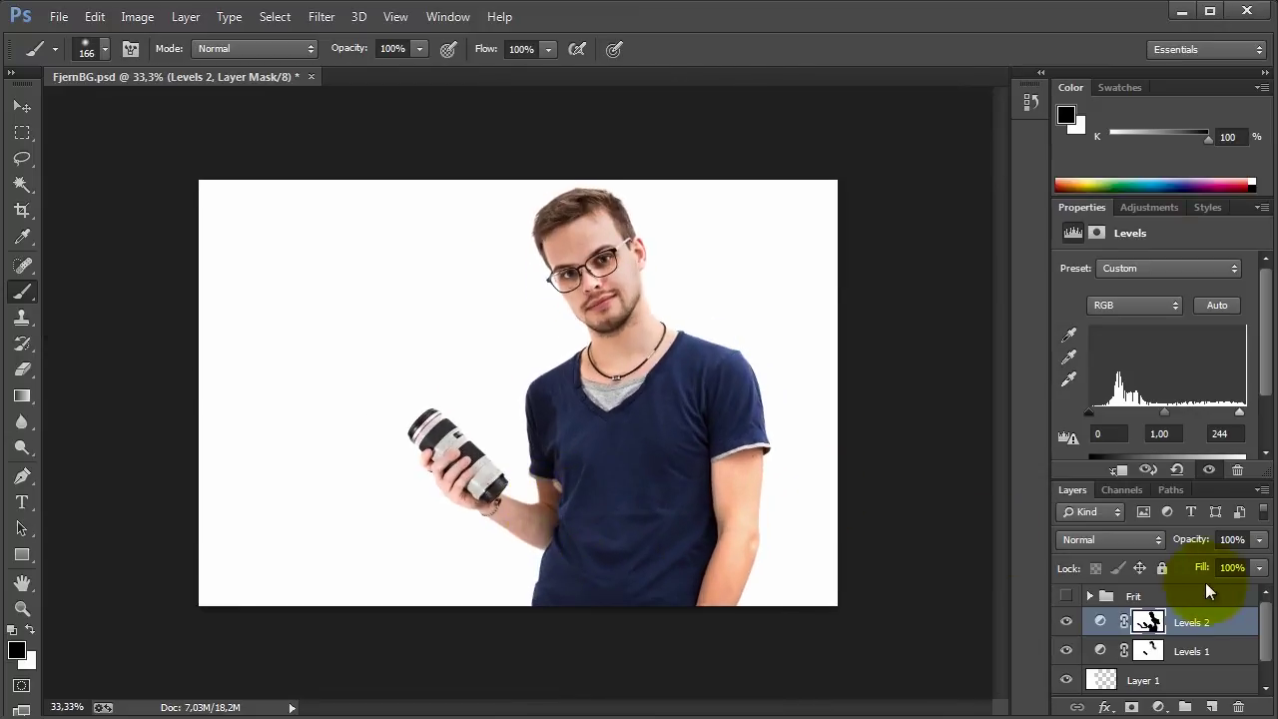
- View the Levels 2 mask alone and brush extra black along the head and shoulder edges
left_click(1149, 622, "alt")
left_click(1148, 624, "alt")
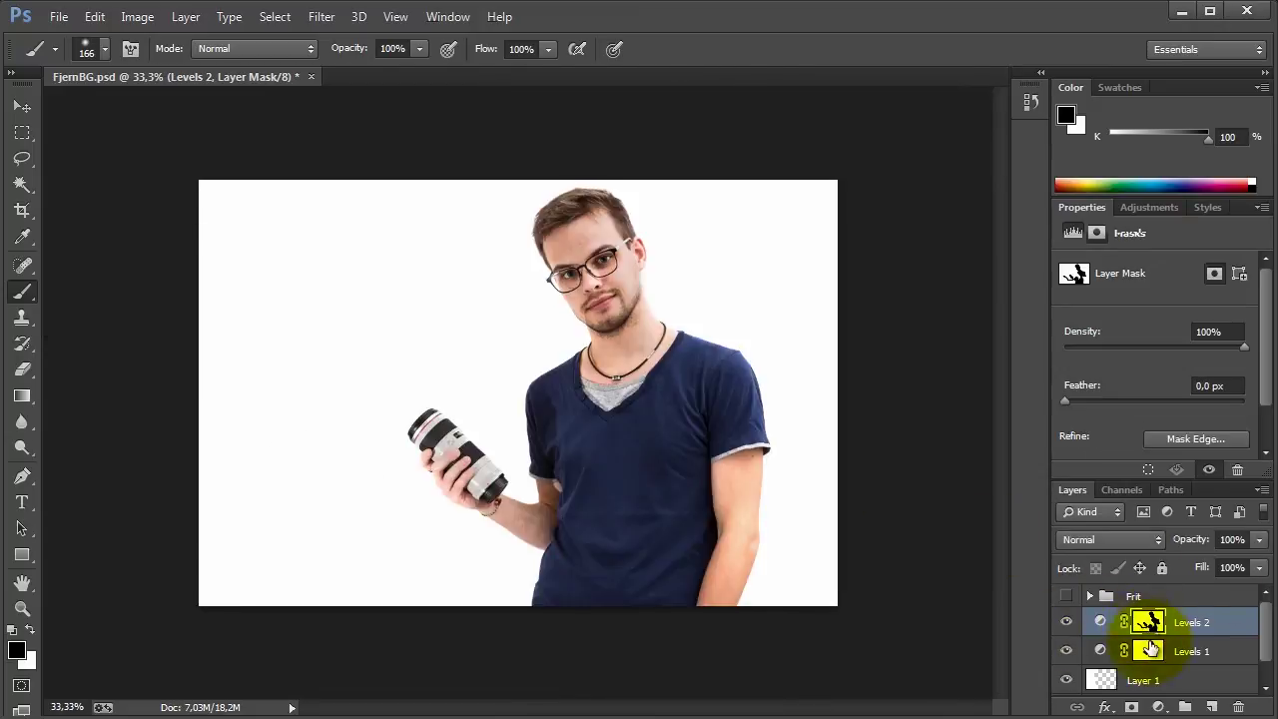
left_click(1148, 622, "alt")
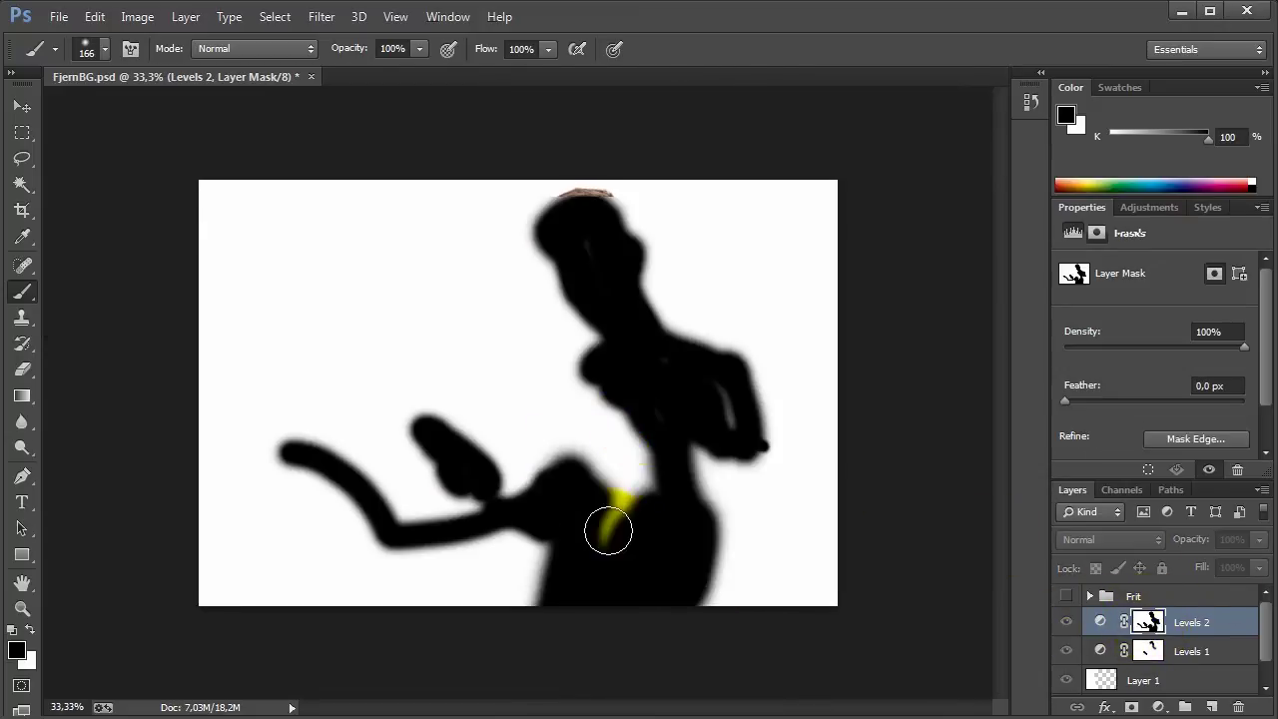
left_click_drag(687, 411, 698, 407)
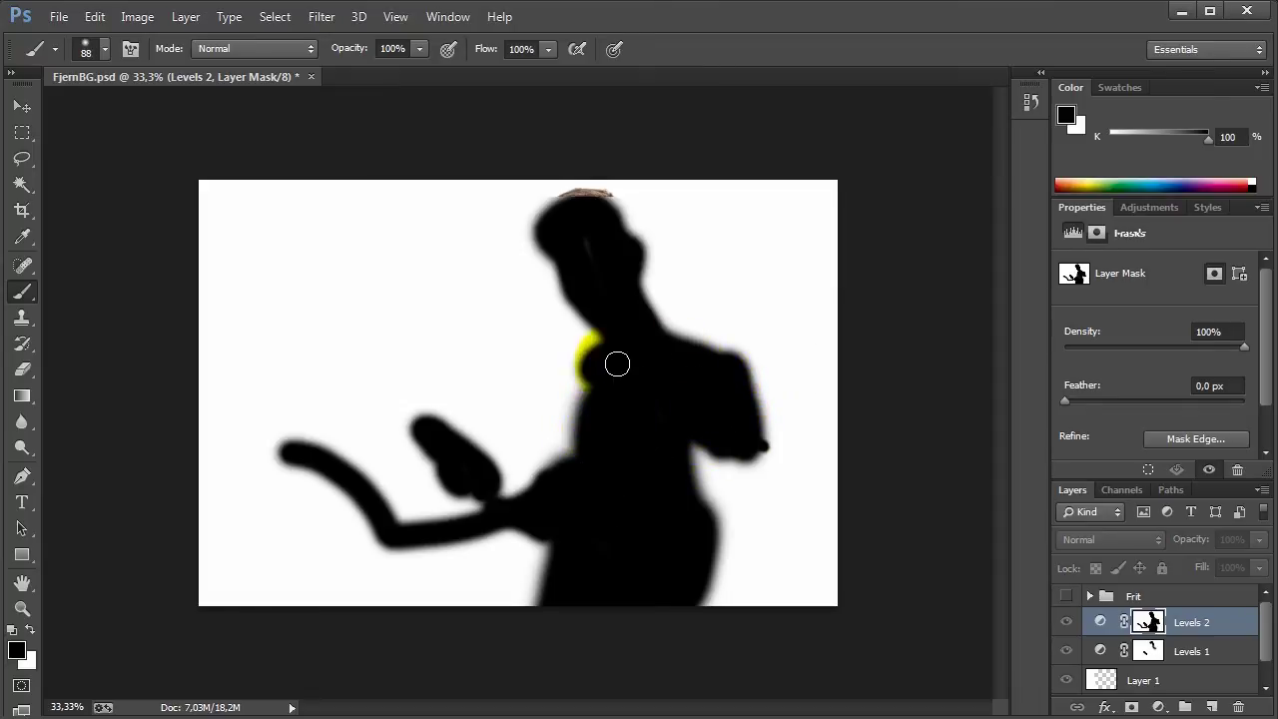
left_click_drag(625, 375, 585, 410)
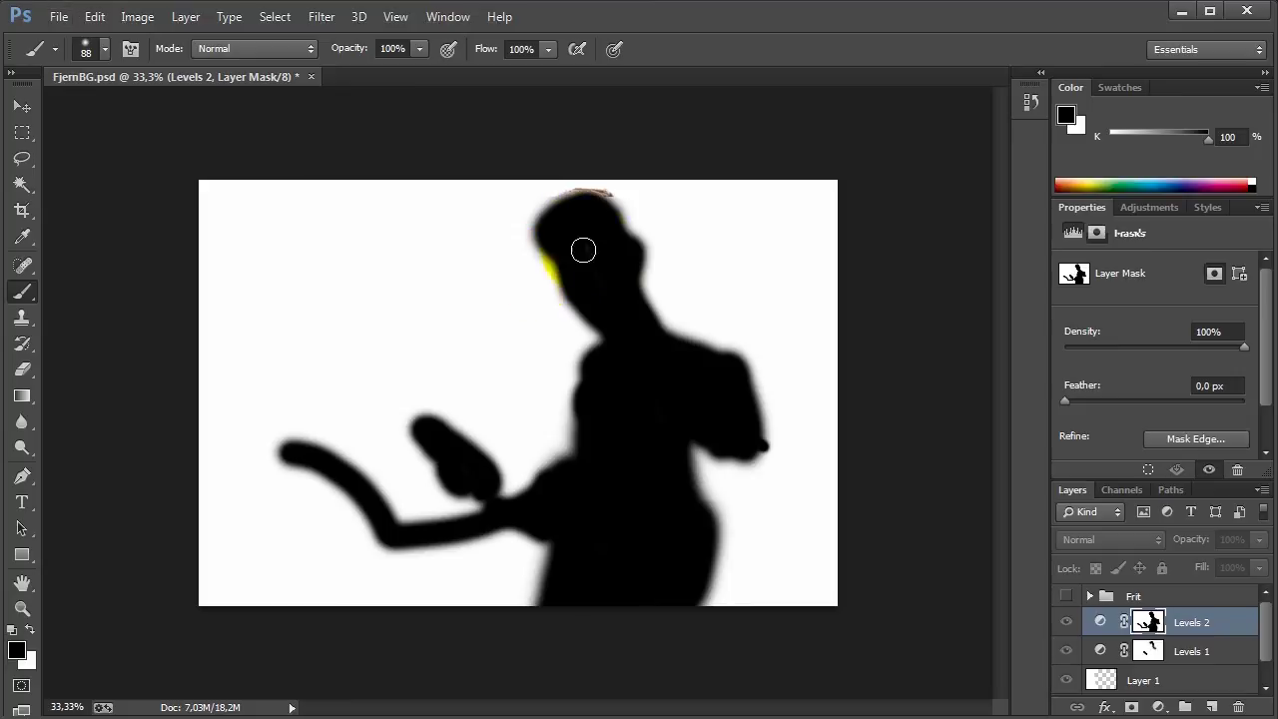
left_click(1147, 627, "alt")
left_click_drag(564, 498, 576, 515)
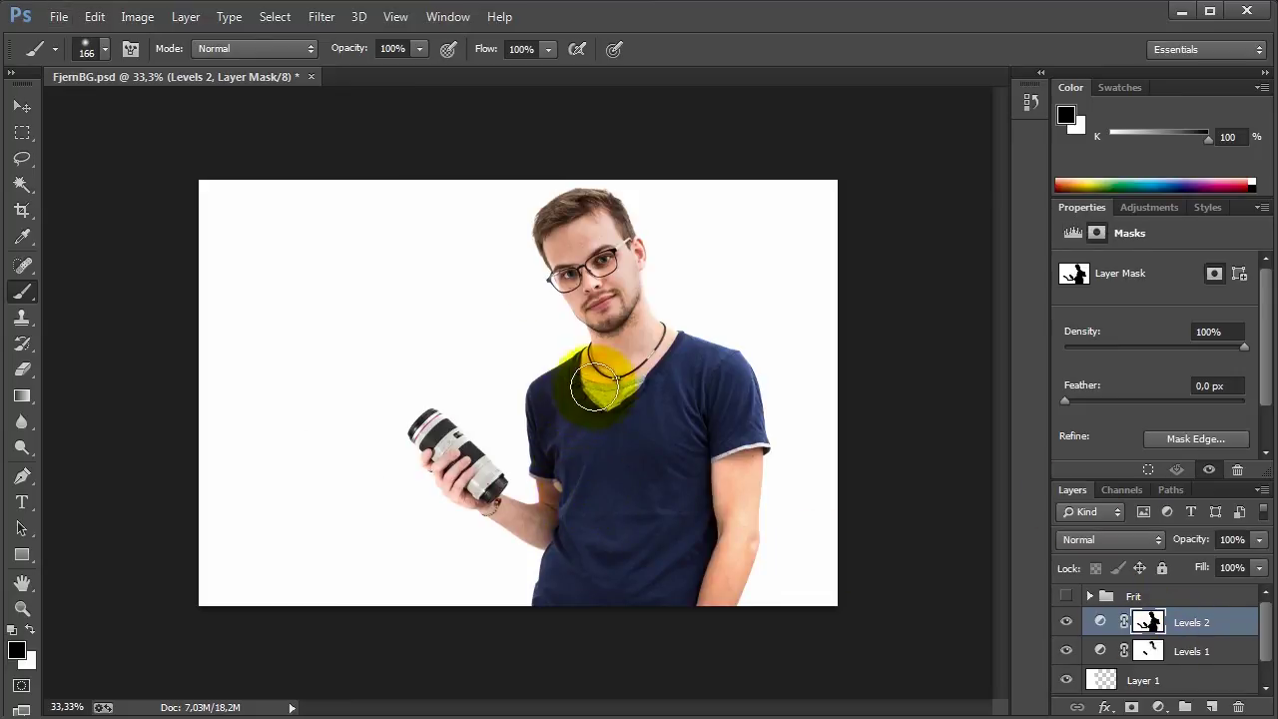
left_click(584, 504, "alt")
left_click(599, 429, "ctrl")
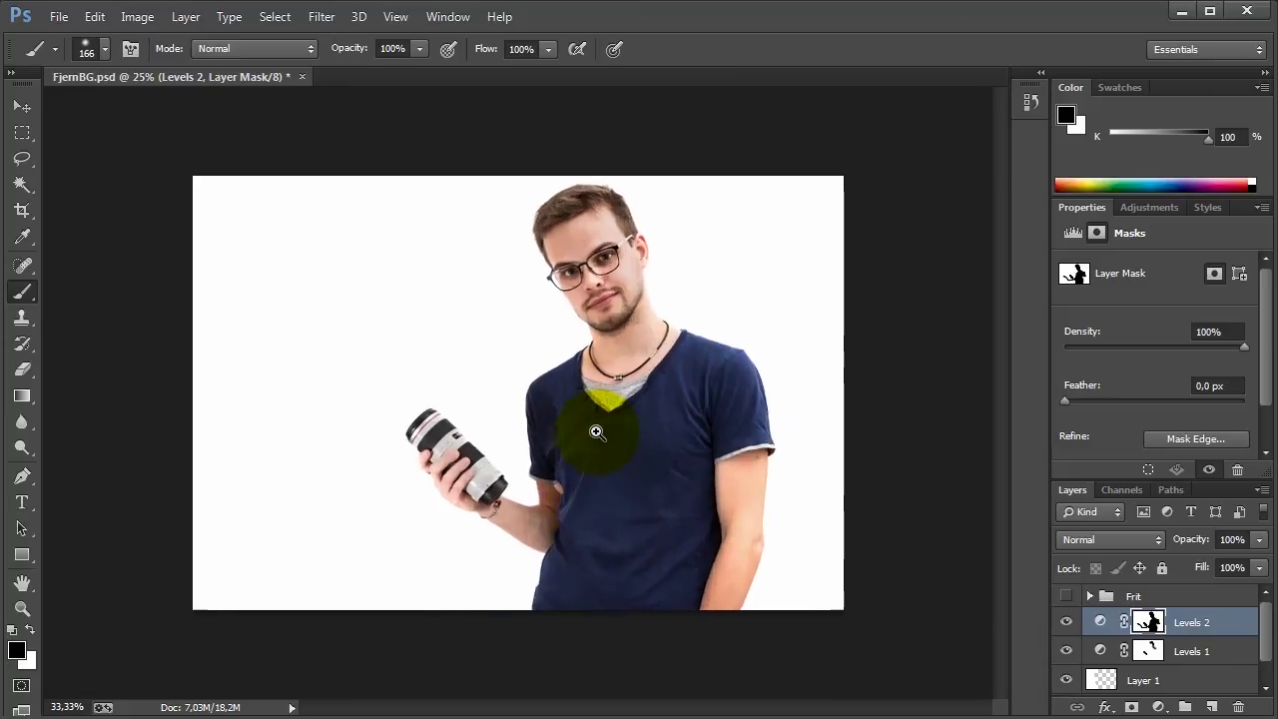
- Group Levels 2, Levels 1 and Layer 1 into Group 1 and hide it to inspect the wall
left_click(1178, 654, "shift")
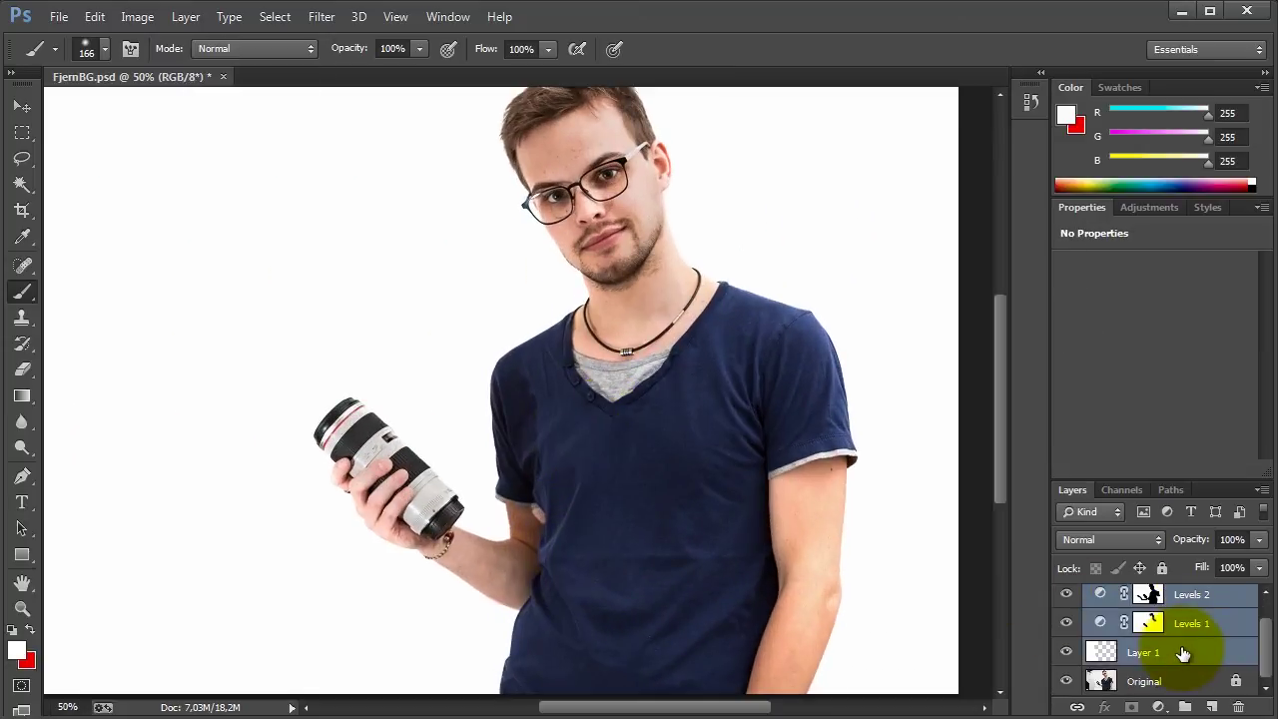
key("ctrl+g")
left_click(1067, 644)
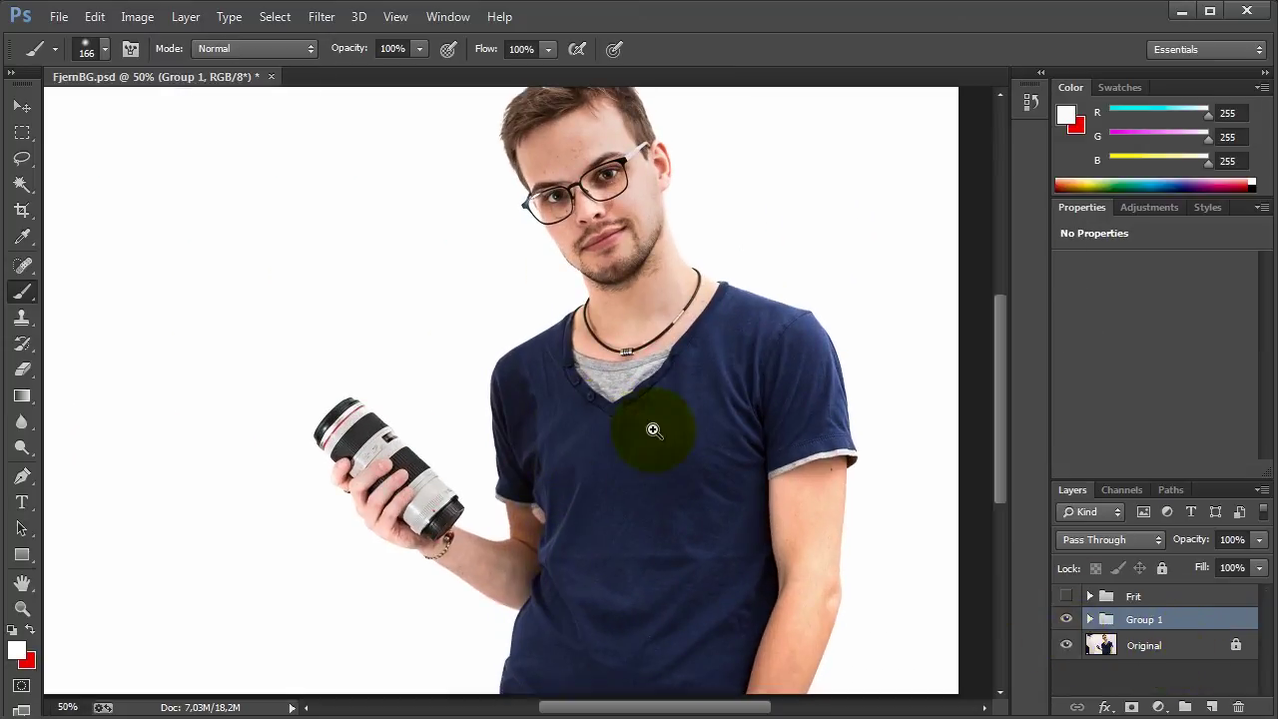
left_click_drag(739, 499, 775, 502)
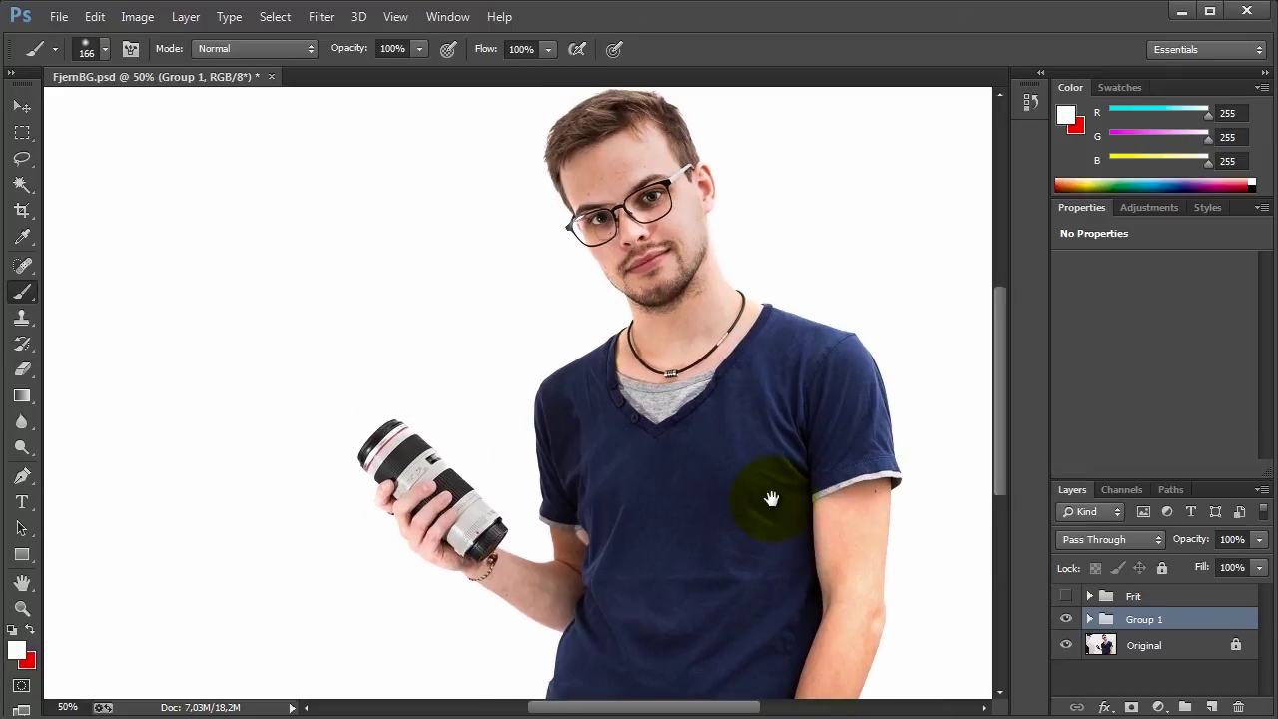
left_click(1066, 620)
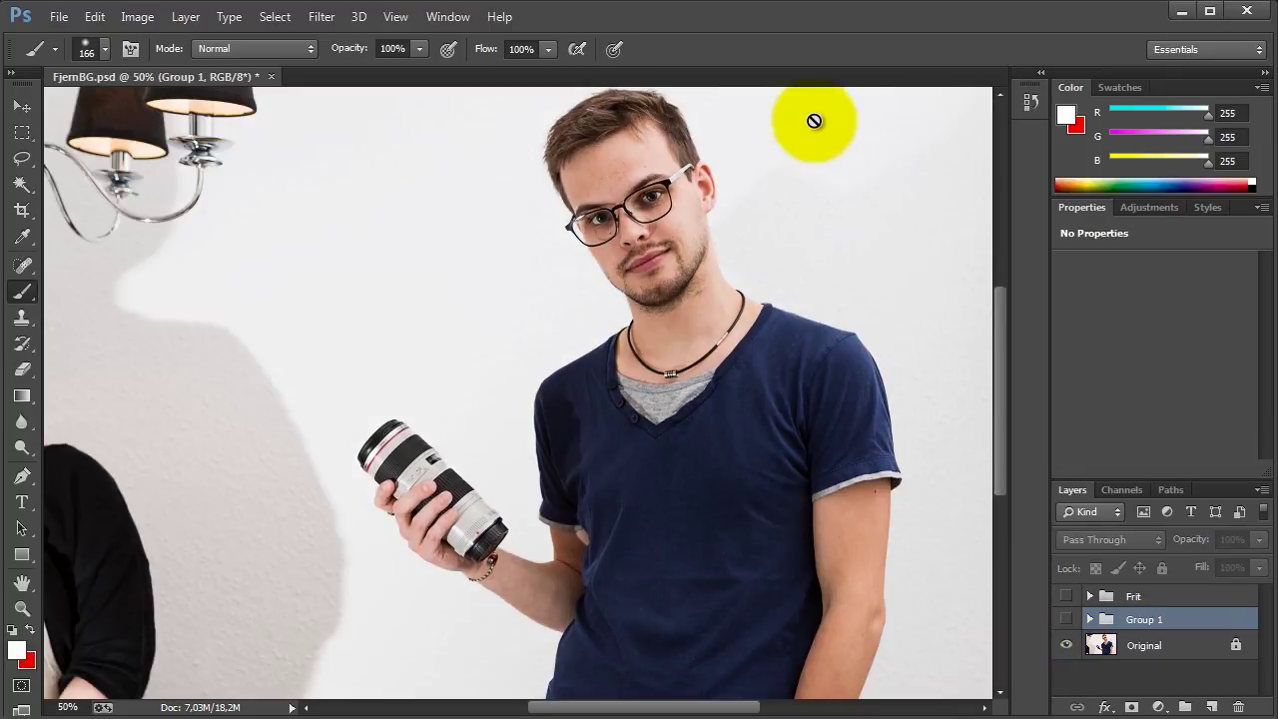
left_click(931, 371)
left_click(907, 423, "alt")
left_click(906, 422, "alt")
left_click(821, 419)
left_click_drag(799, 486, 900, 476)
left_click_drag(717, 482, 775, 469)
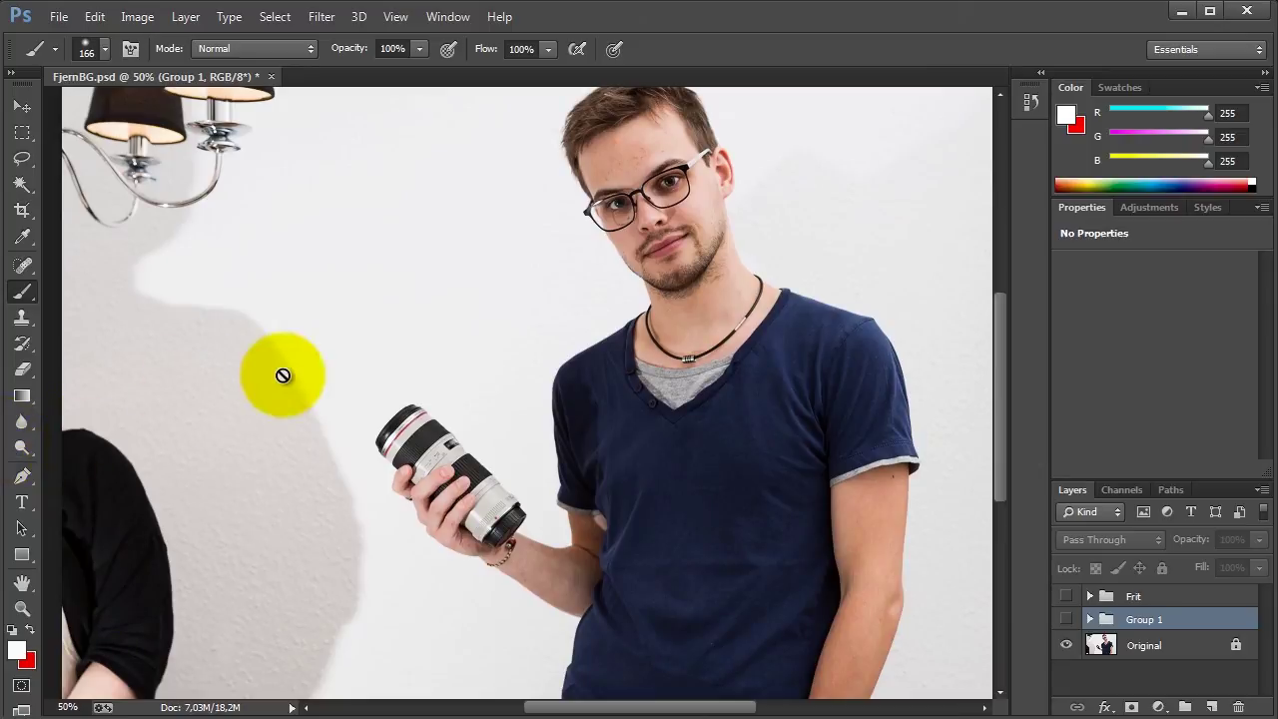
- Toggle Group 1 to compare the white background with the original, leaving it hidden
left_click(1066, 620)
left_click(830, 435)
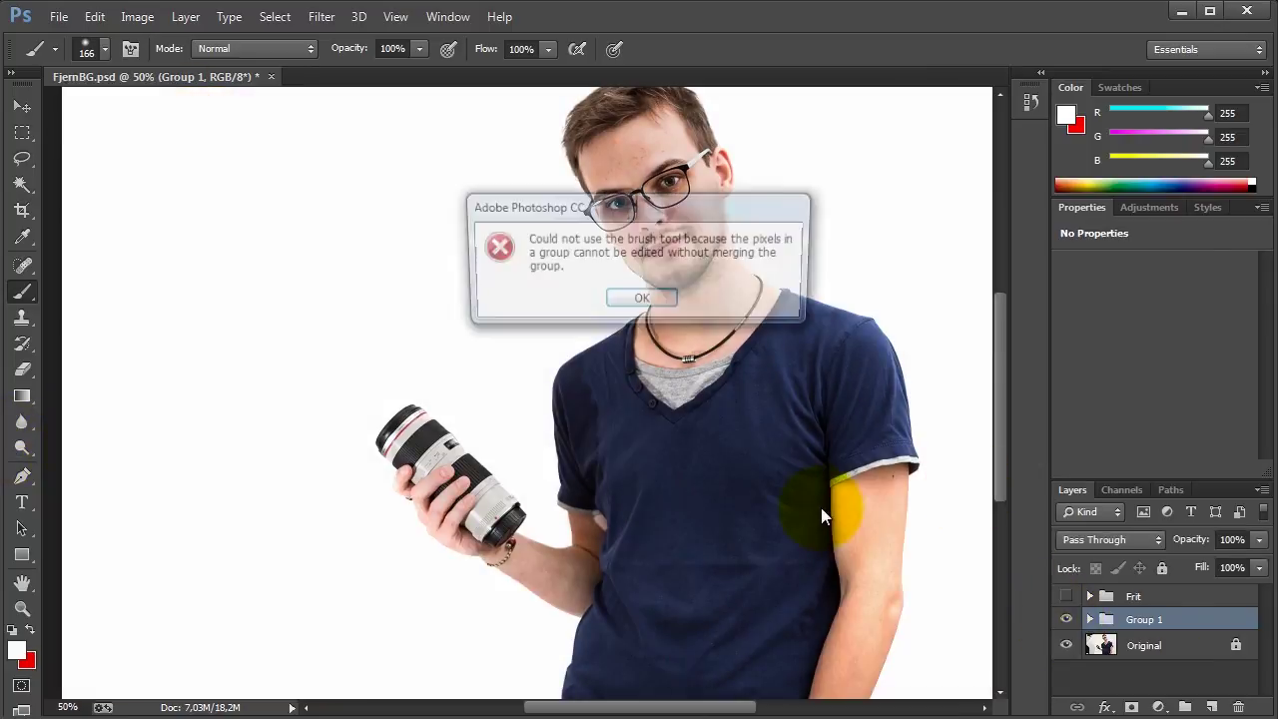
left_click(648, 299)
key("v")
scroll(693, 408, "up", 3)
scroll(611, 408, "down", 3)
key("ctrl+minus")
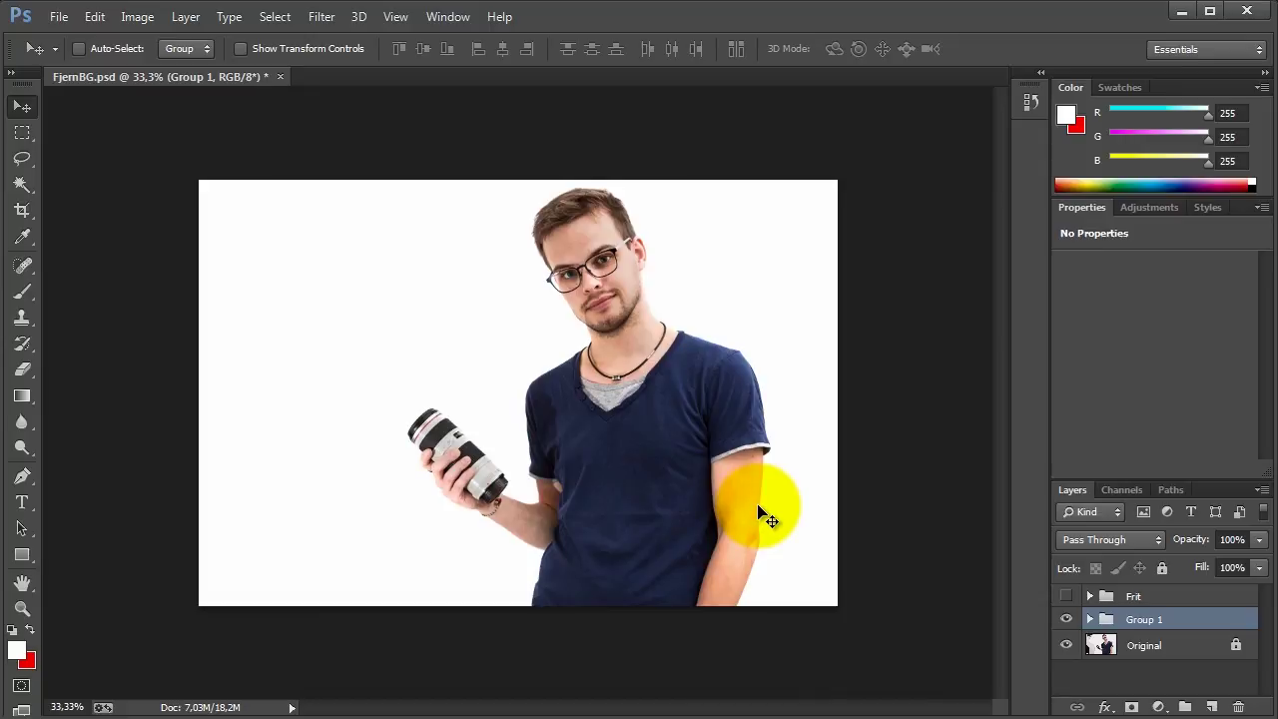
left_click(1064, 619)
left_click(1064, 619)
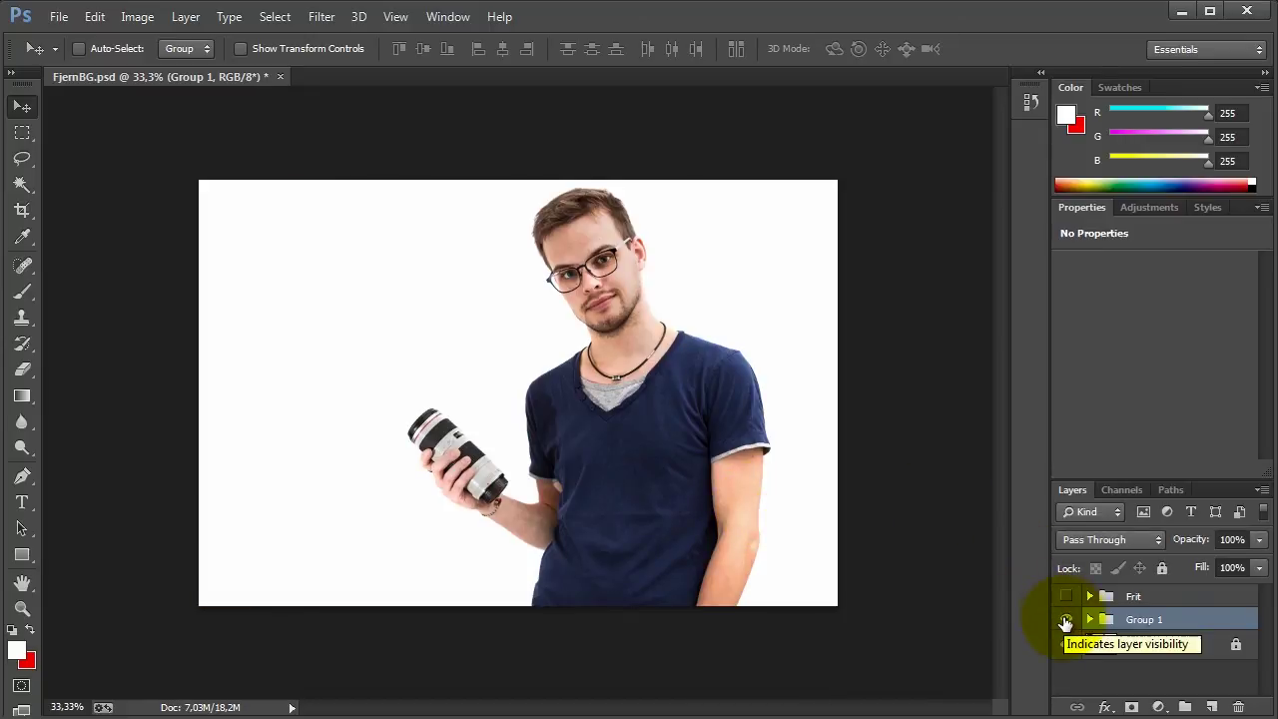
left_click(1065, 620)
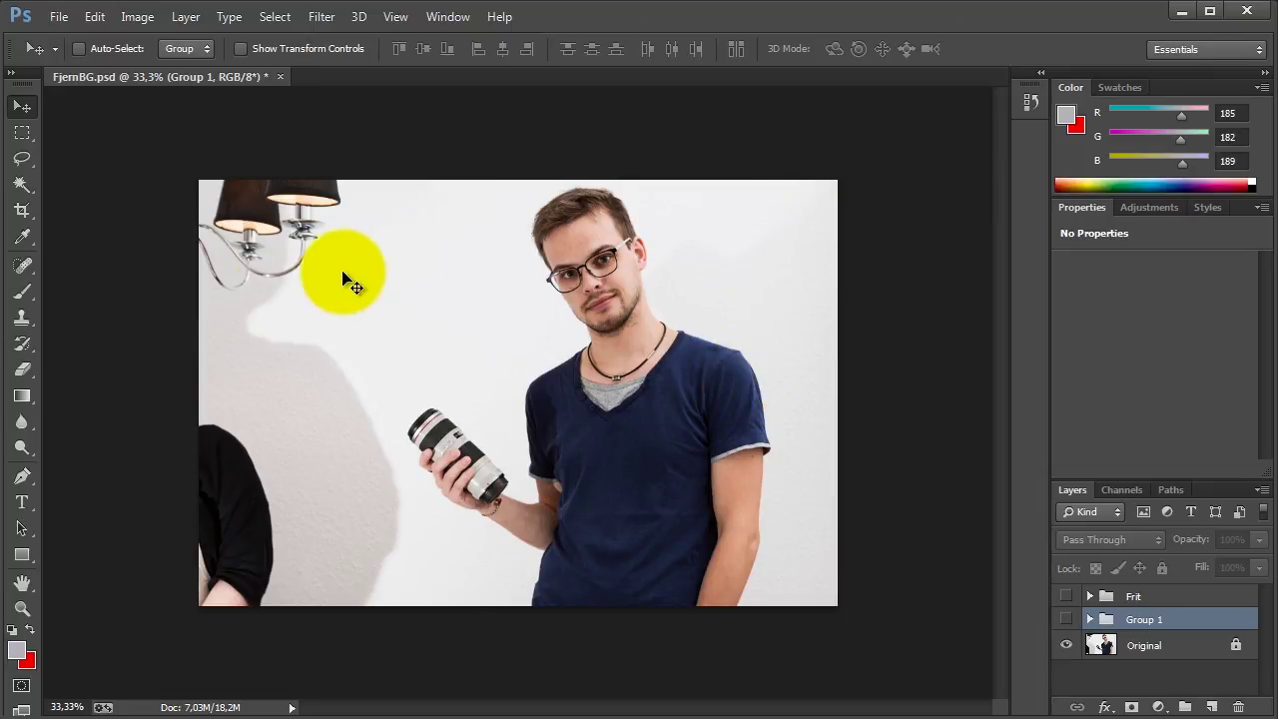
- Add Layer 2 above Original and paint the wall shadow with the sampled 243 grey wall colour
left_click(1211, 707)
scroll(285, 363, "up", 1)
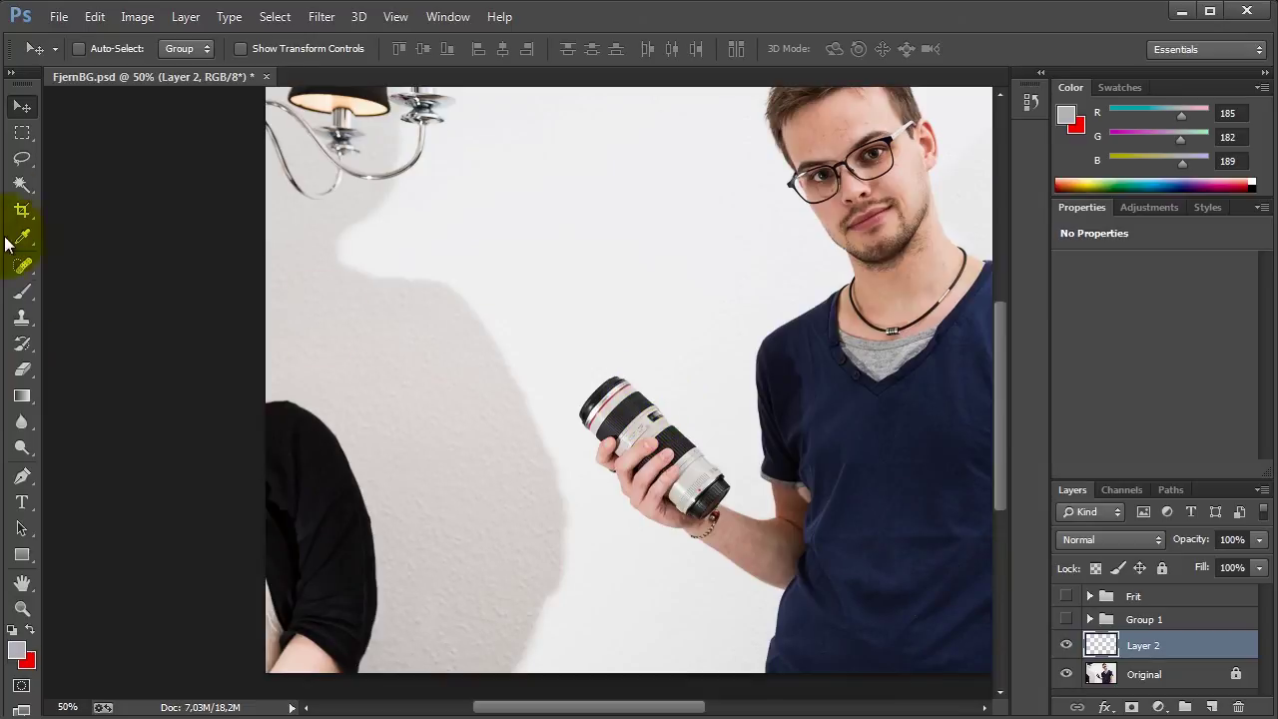
left_click(22, 293)
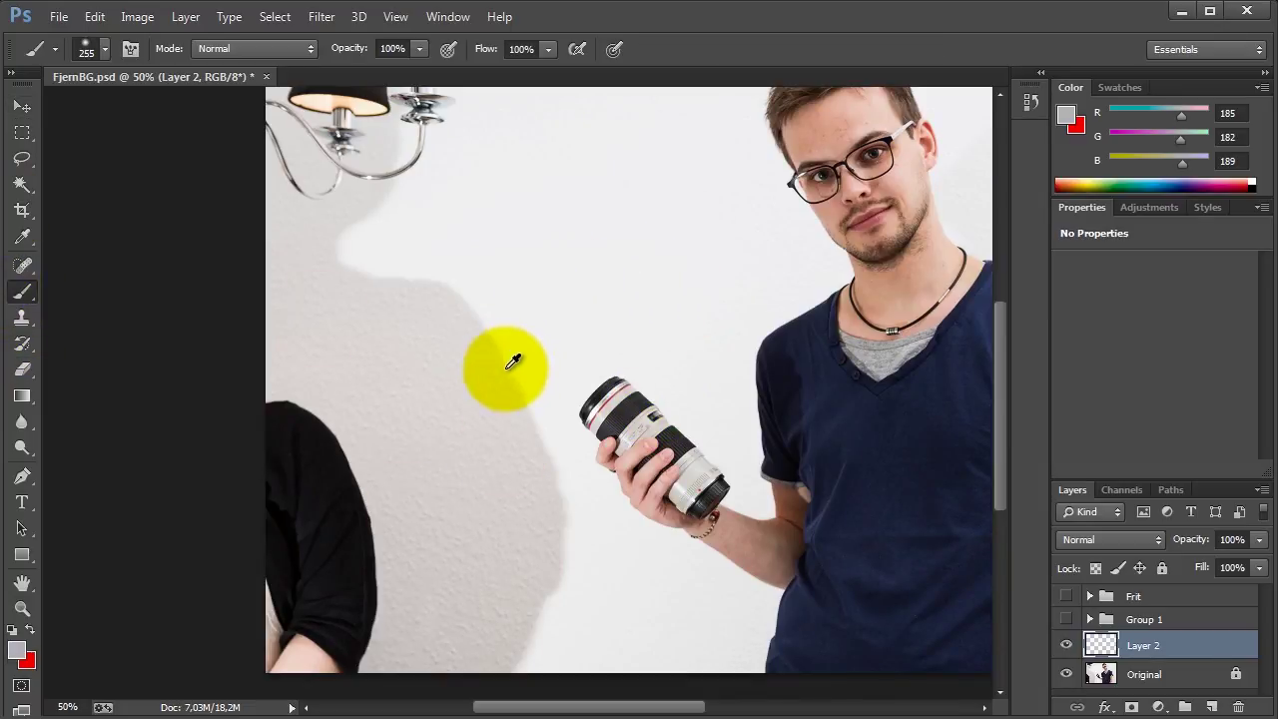
left_click(598, 320, "alt")
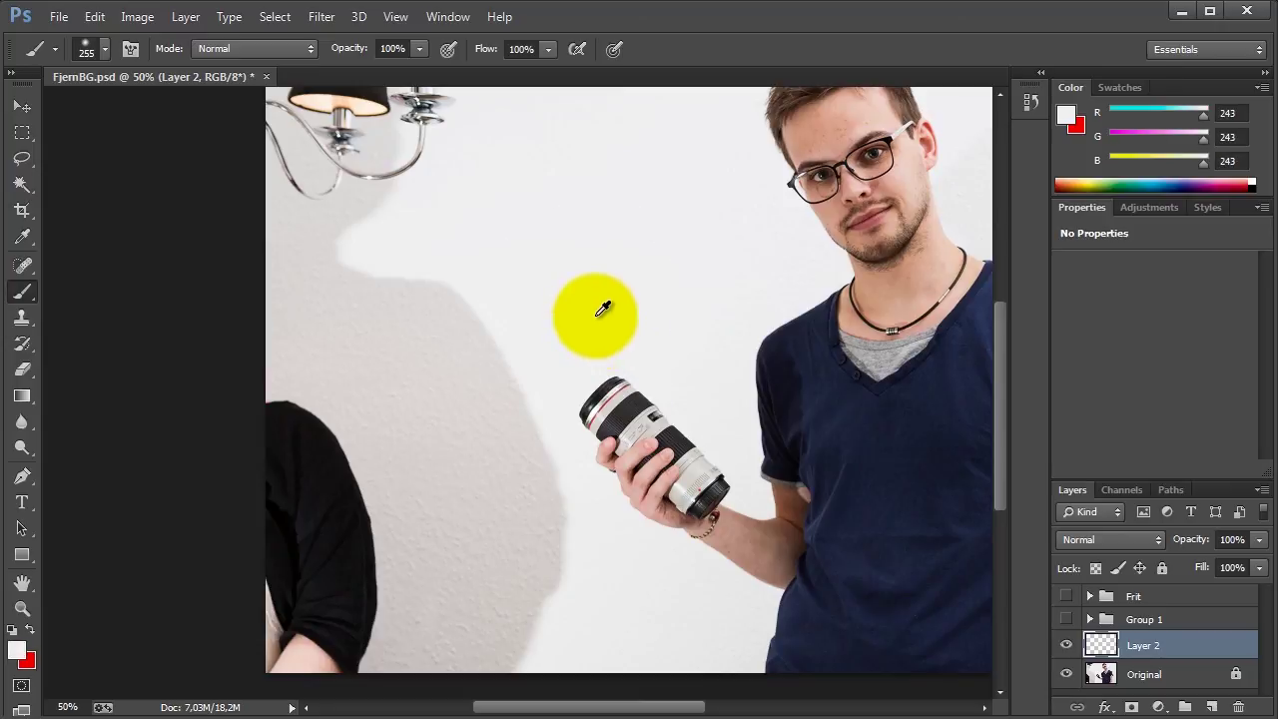
mouse_move(420, 299)
left_mouse_down()
mouse_move(513, 562)
mouse_move(508, 656)
mouse_move(415, 664)
mouse_move(313, 549)
mouse_move(331, 633)
mouse_move(306, 562)
mouse_move(342, 70)
mouse_move(348, 329)
mouse_move(477, 220)
left_mouse_up()
- Fit the photo in the window and bring the man's face into view
scroll(330, 633, "up", 2)
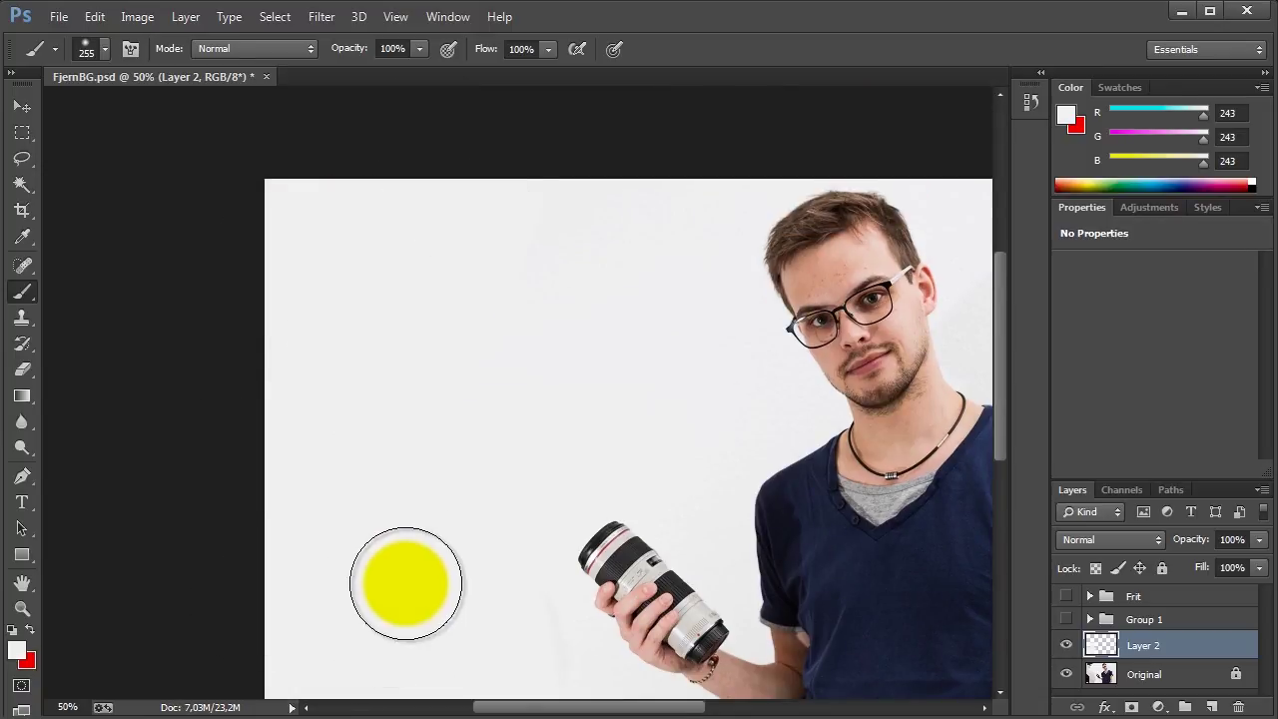
key("ctrl+minus")
scroll(384, 550, "up", 1)
scroll(356, 494, "up", 2)
scroll(356, 493, "up", 1)
scroll(546, 416, "up", 5)
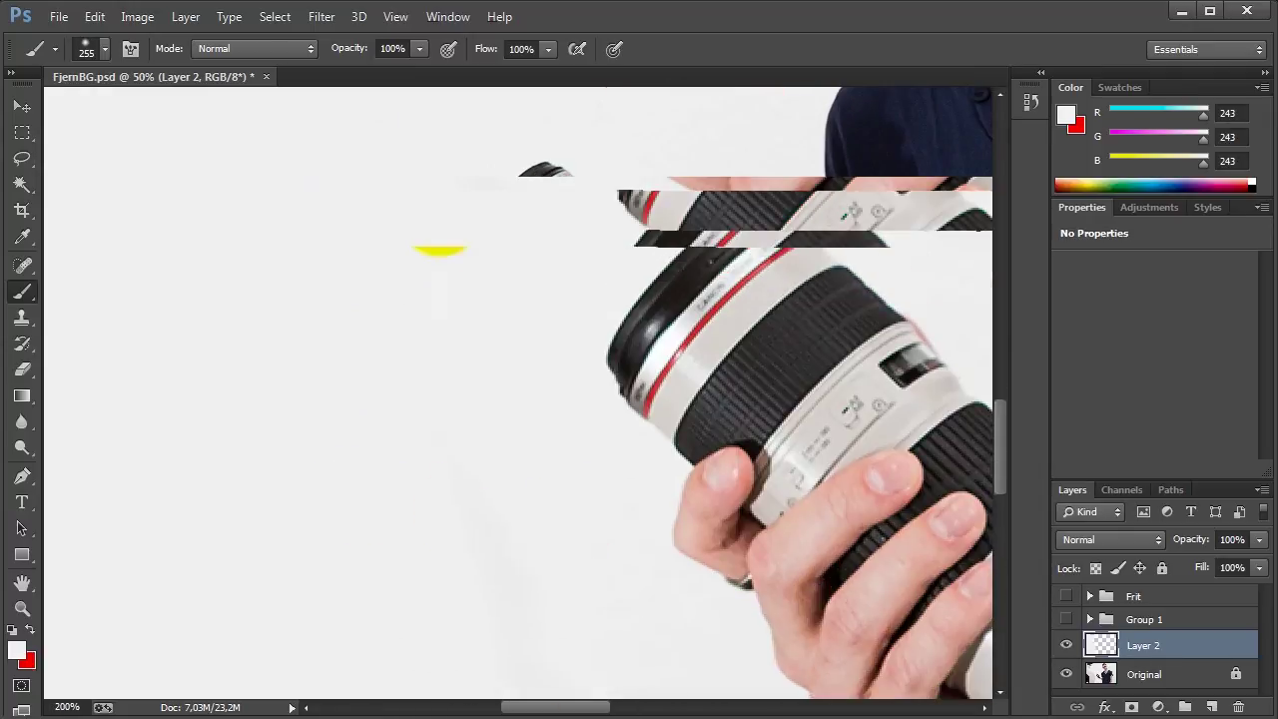
scroll(570, 519, "up", 5)
mouse_move(553, 383)
left_mouse_down()
mouse_move(336, 216)
mouse_move(223, 271)
left_mouse_up()
scroll(574, 539, "down", 2)
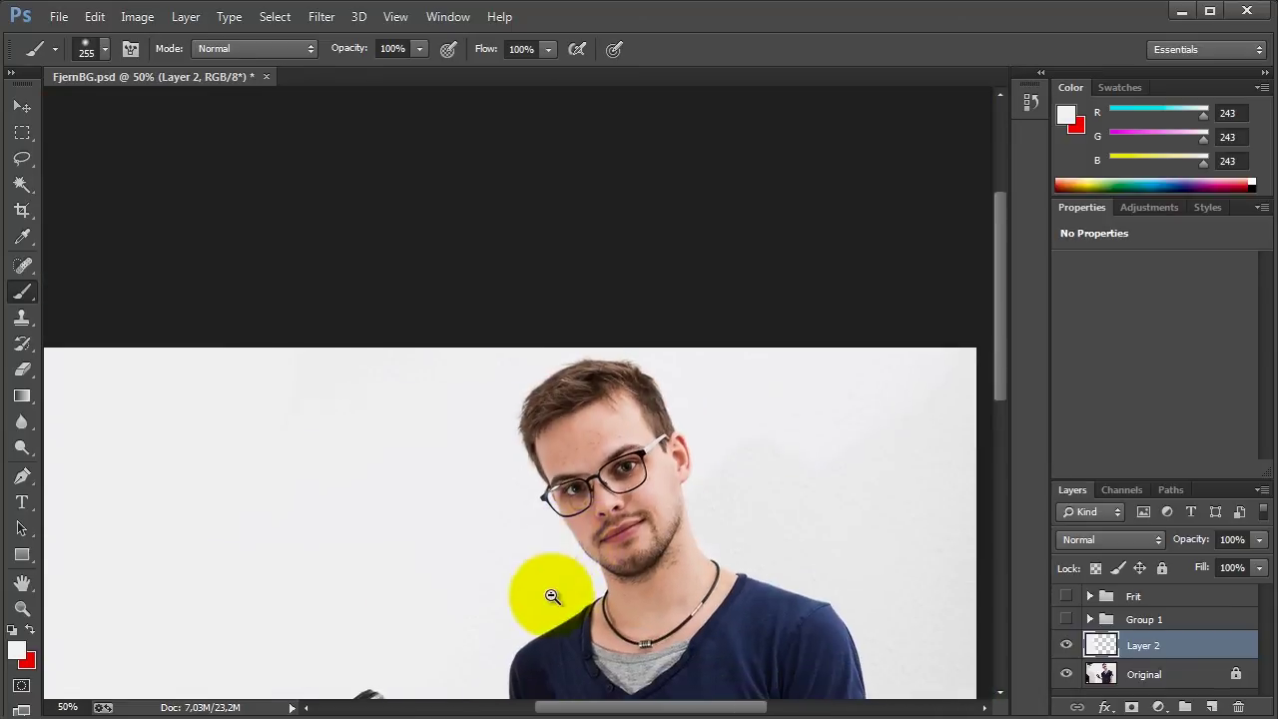
scroll(554, 589, "down", 2)
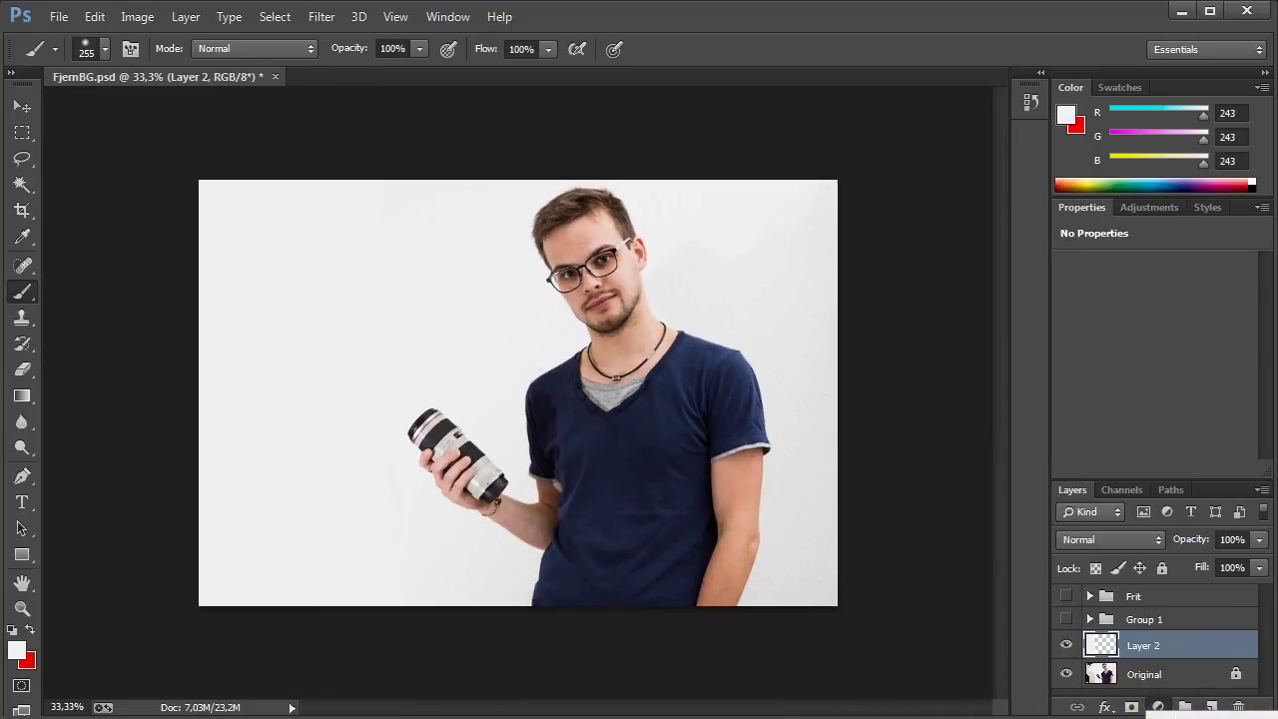
- Add a Levels adjustment clipped to Layer 2 with input levels 0, 1.00 and 255
left_click(1157, 707)
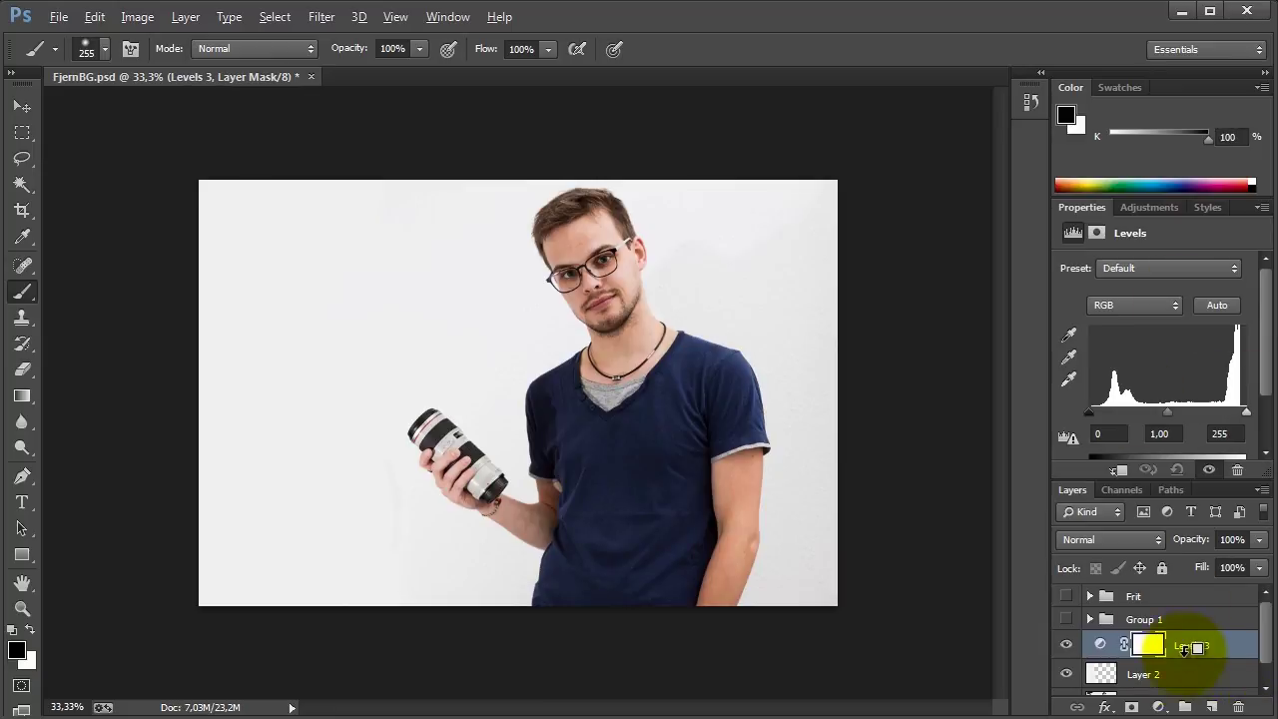
key("ctrl+alt+g")
left_click_drag(1223, 418, 1263, 417)
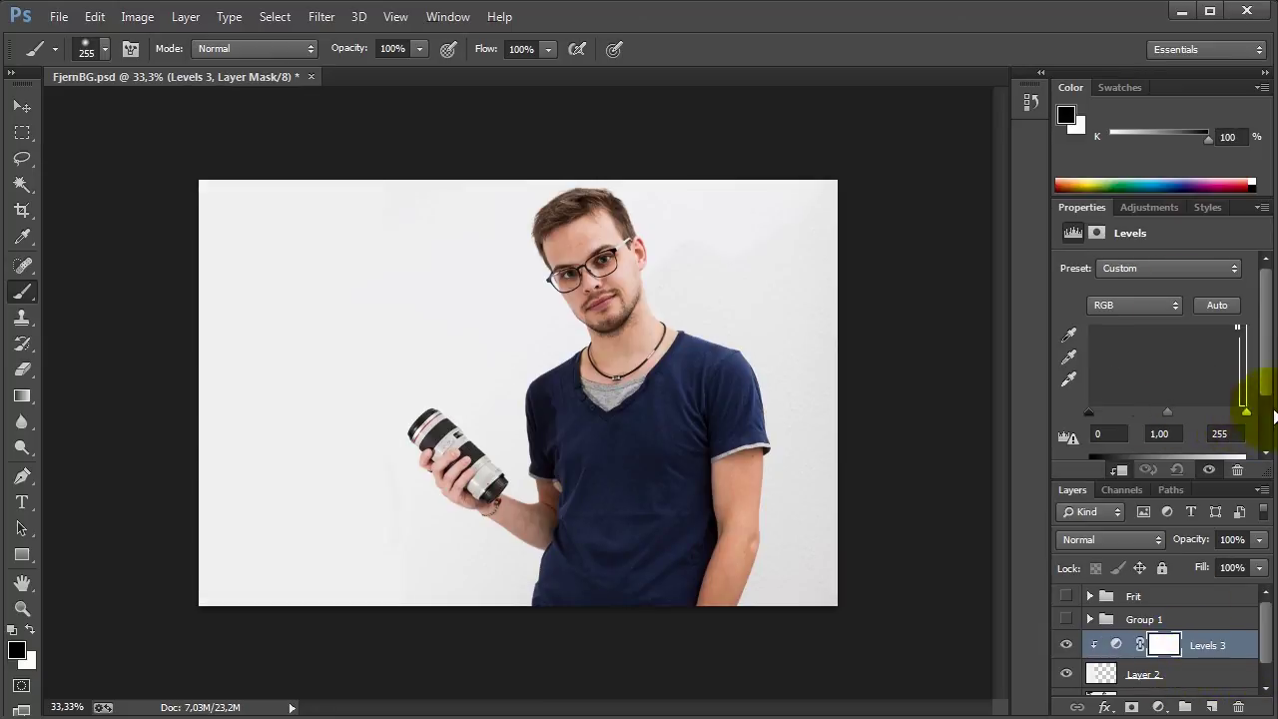
left_click_drag(1107, 407, 1039, 417)
scroll(1190, 674, "down", 1)
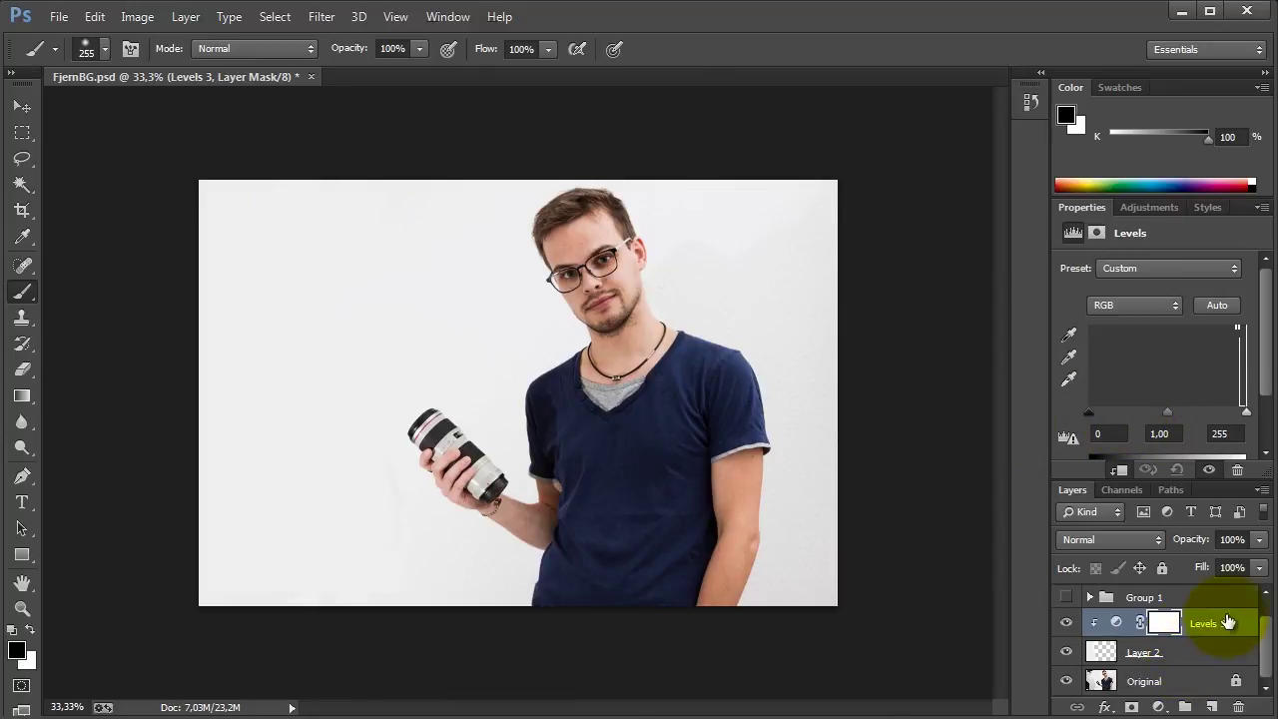